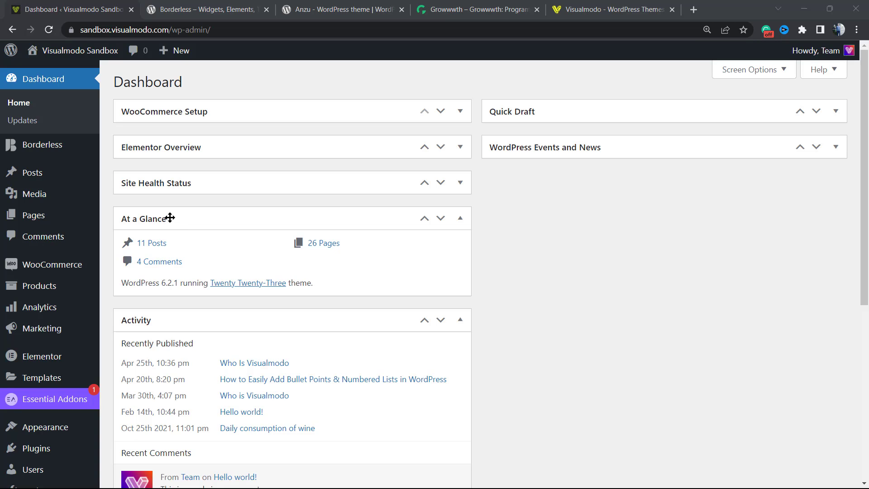
# Search the plugin directory for 'Video Gallery' from Plugins > Add New.
pyautogui.moveTo(47, 156)
pyautogui.scroll(-3, 50, 294)
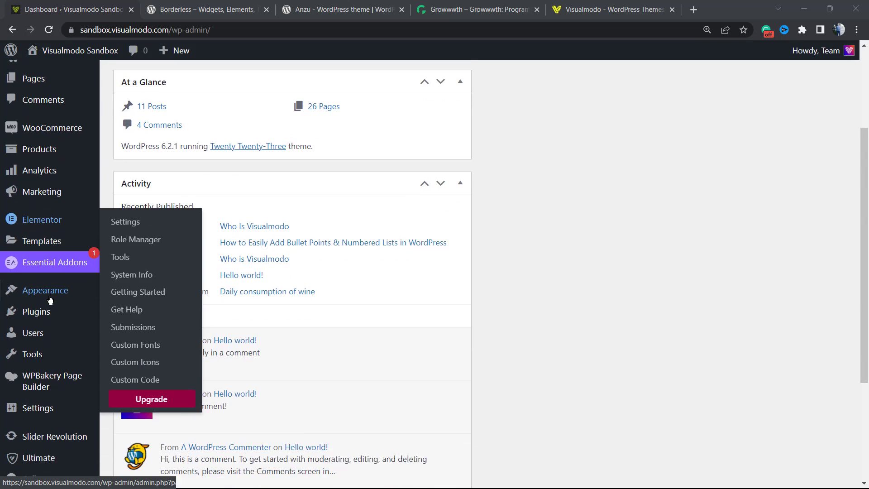
pyautogui.moveTo(51, 303)
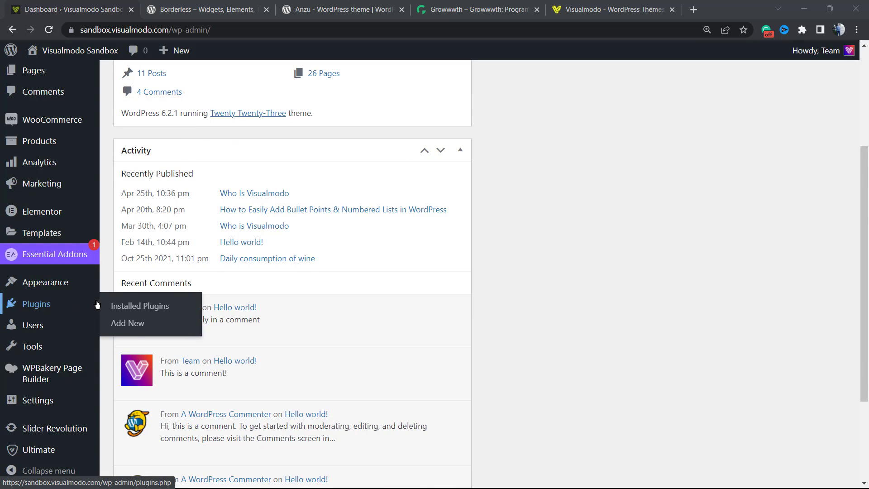
pyautogui.click(130, 324)
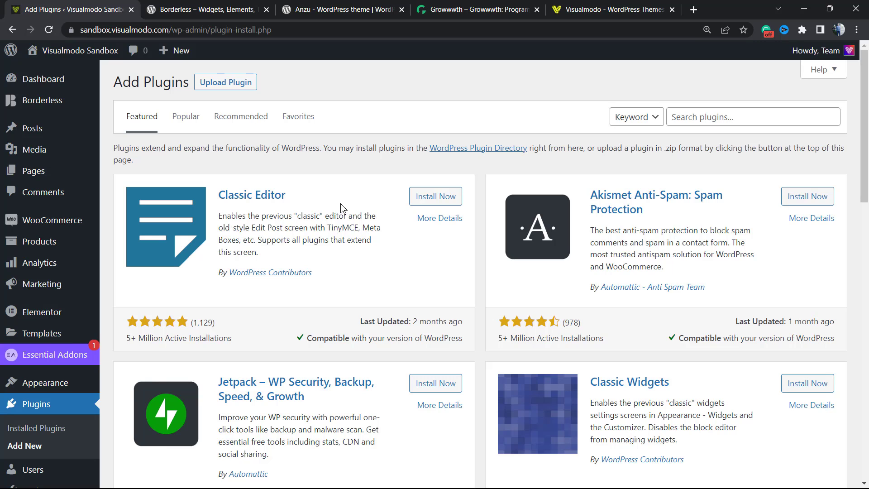
pyautogui.click(749, 114)
pyautogui.write('Video Gallery')
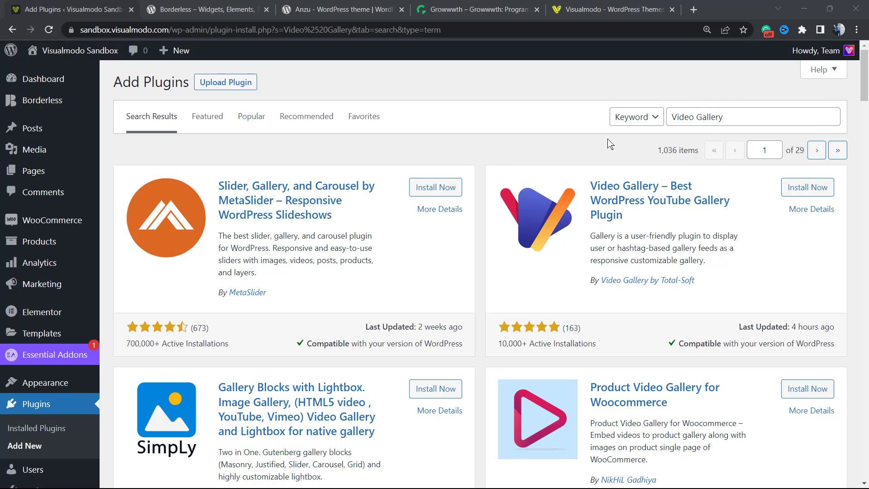
# Install and activate the YotuWP video gallery plugin from the results.
pyautogui.scroll(-5, 497, 177)
pyautogui.scroll(-11, 493, 176)
pyautogui.scroll(-2, 471, 177)
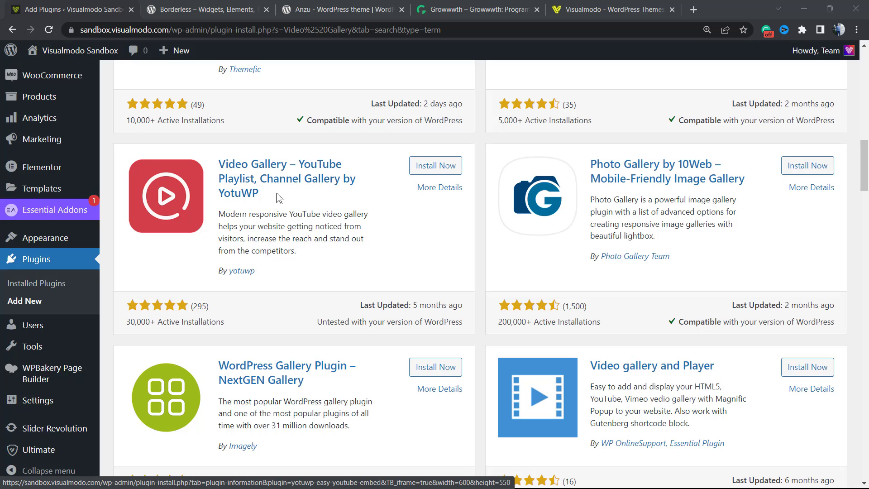
pyautogui.click(435, 166)
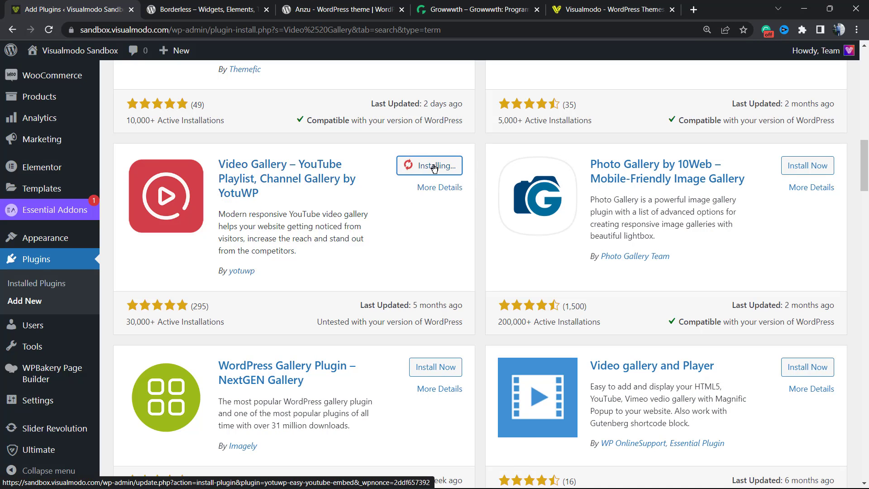
pyautogui.moveTo(254, 272); pyautogui.dragTo(219, 272)
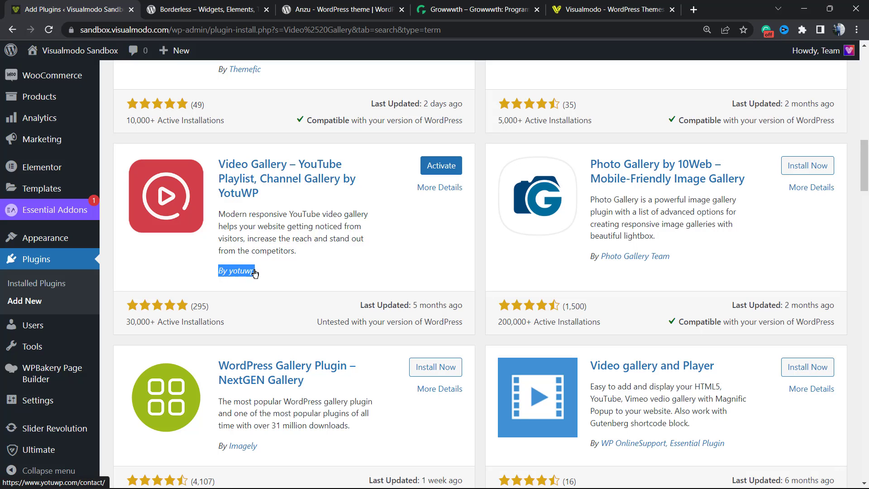
pyautogui.click(433, 174)
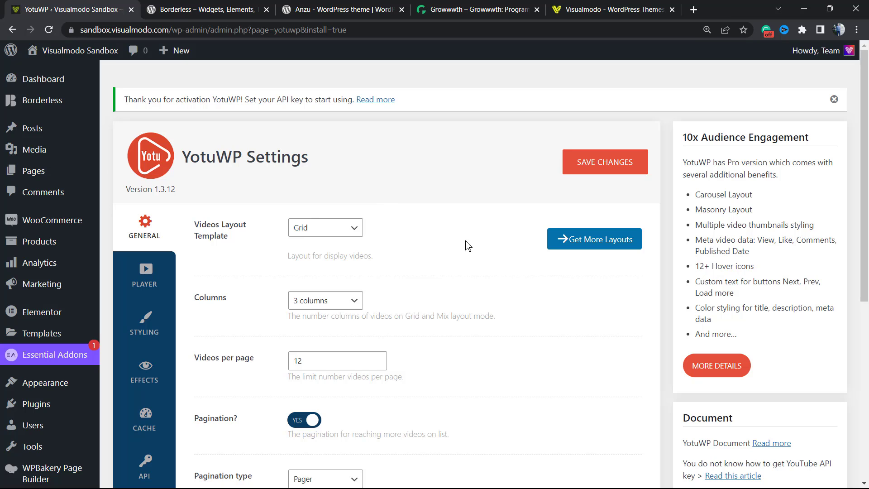
# Review the YotuWP General settings and the plugin's activation notice.
pyautogui.scroll(-1, 393, 237)
pyautogui.scroll(-5, 393, 237)
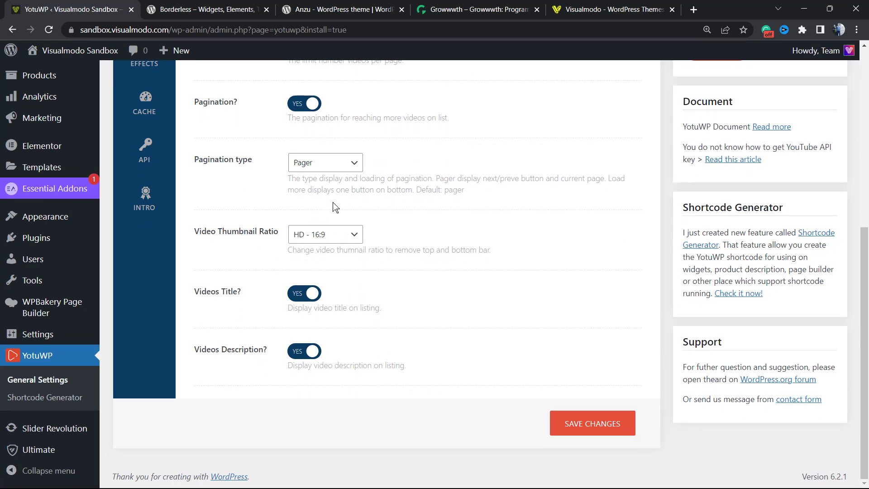
pyautogui.scroll(6, 335, 208)
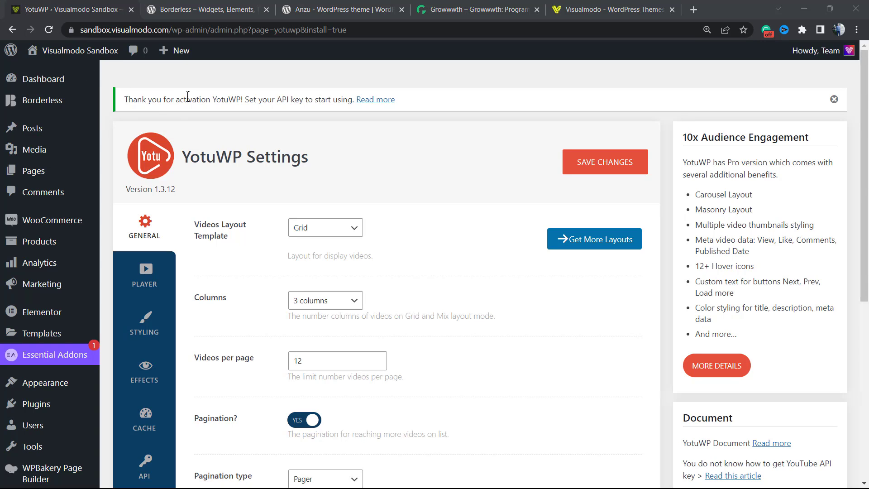
pyautogui.tripleClick(202, 100)
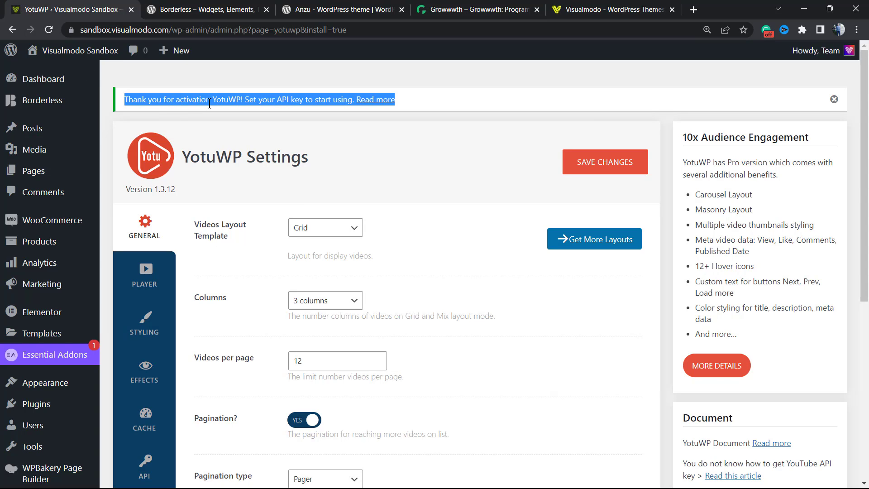
pyautogui.click(186, 104)
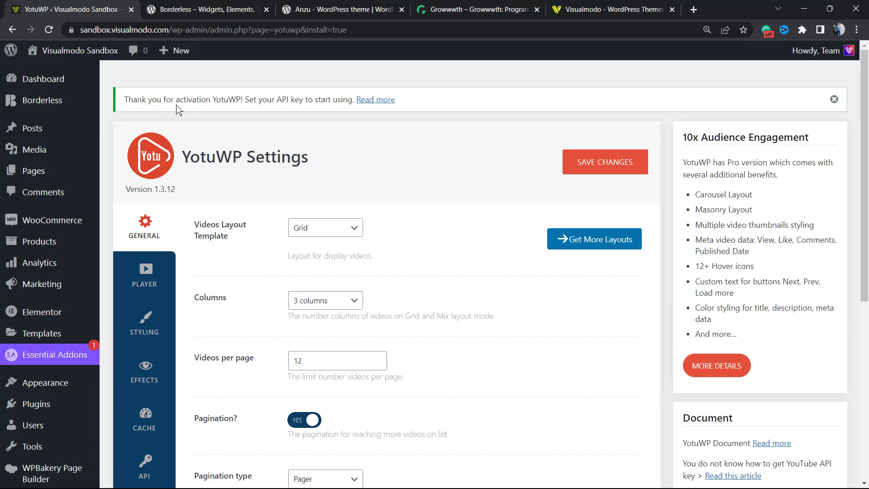
pyautogui.doubleClick(221, 100)
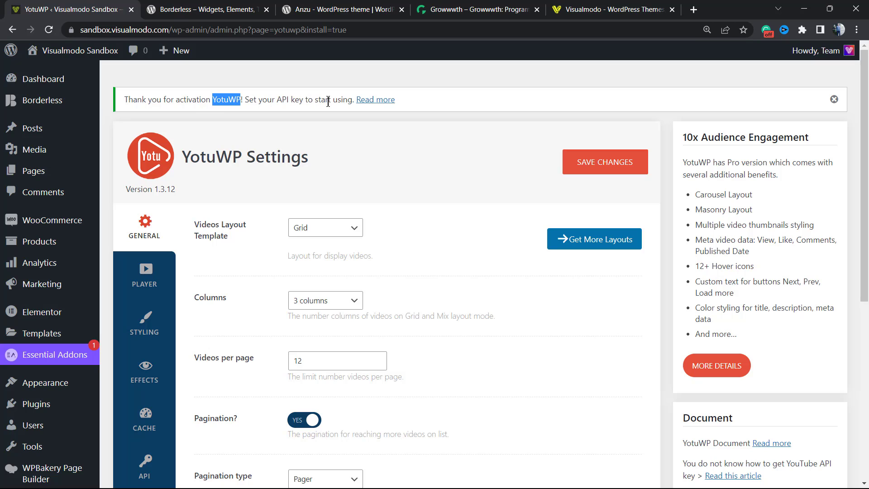
pyautogui.click(365, 100)
pyautogui.hotkey('ctrl', 'w')
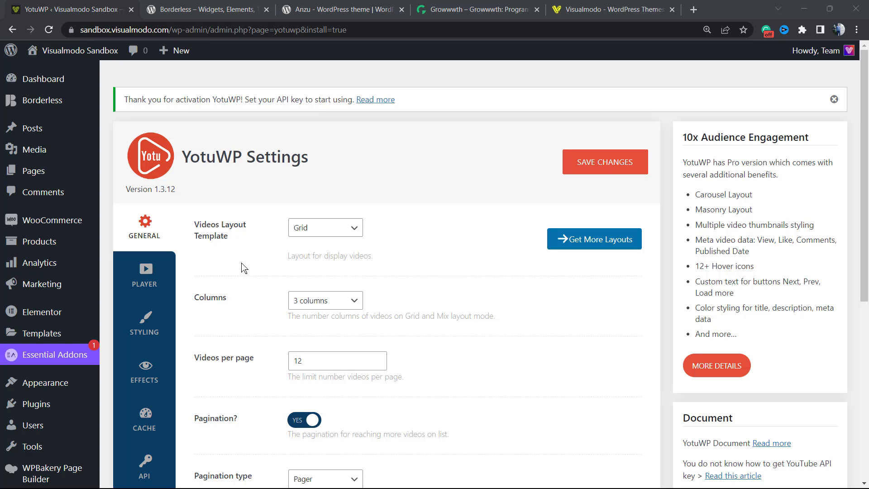
# Switch to the API settings section and point out the YouTube API key note.
pyautogui.scroll(-1, 149, 271)
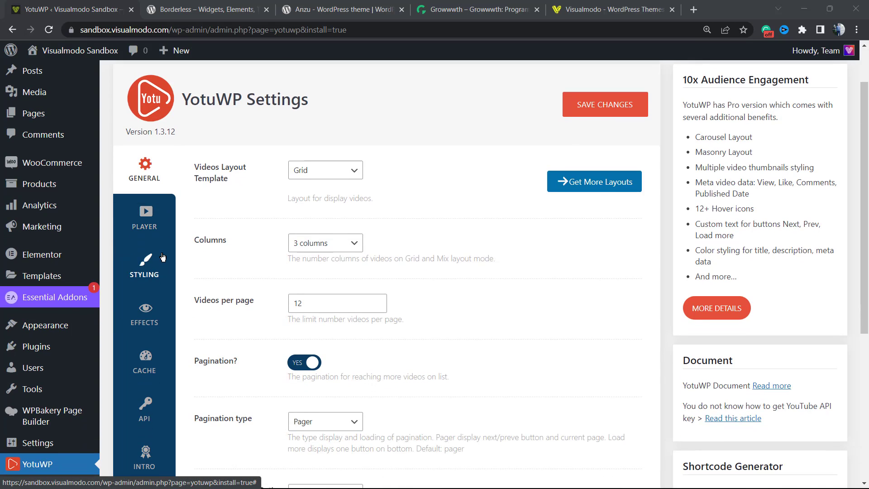
pyautogui.scroll(-3, 162, 257)
pyautogui.scroll(2, 163, 257)
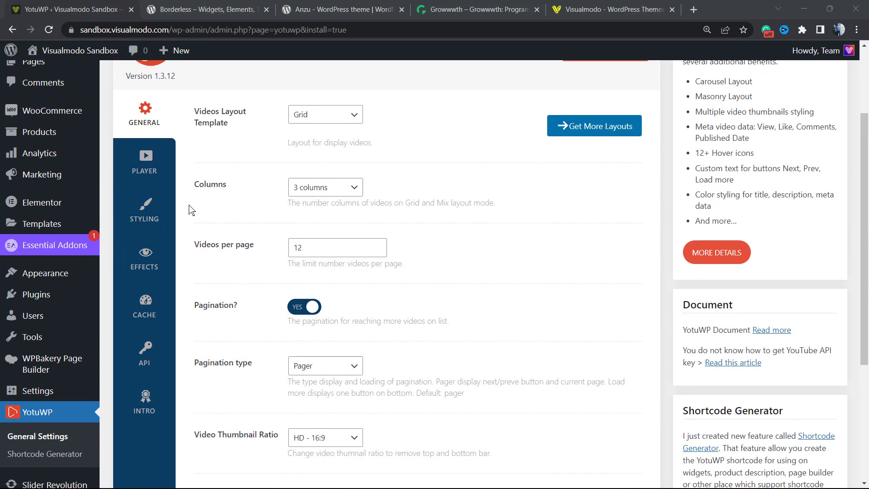
pyautogui.scroll(-1, 159, 269)
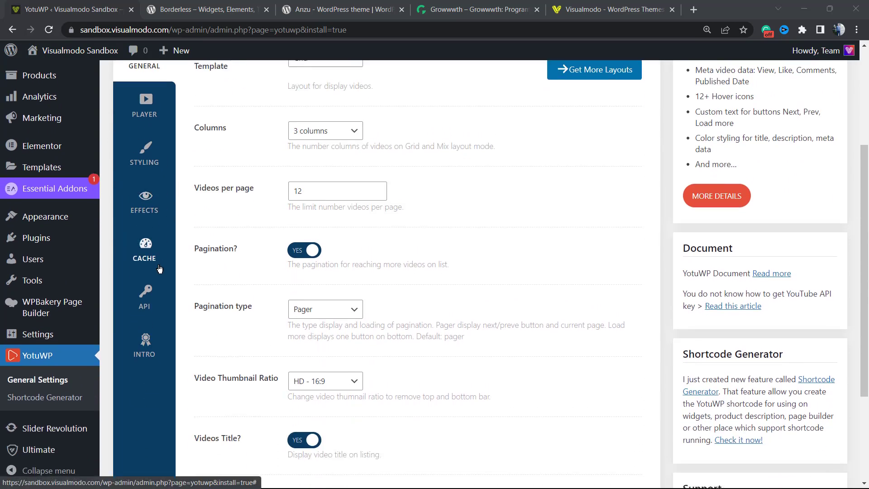
pyautogui.click(144, 299)
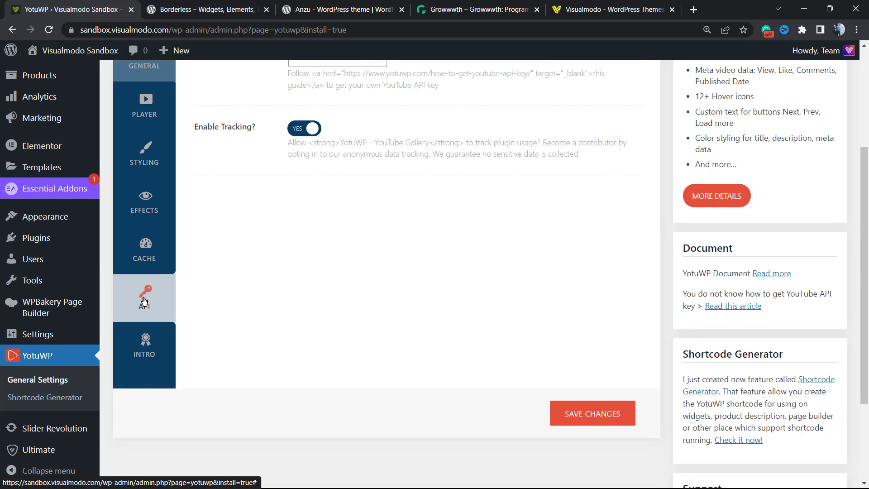
pyautogui.scroll(3, 475, 277)
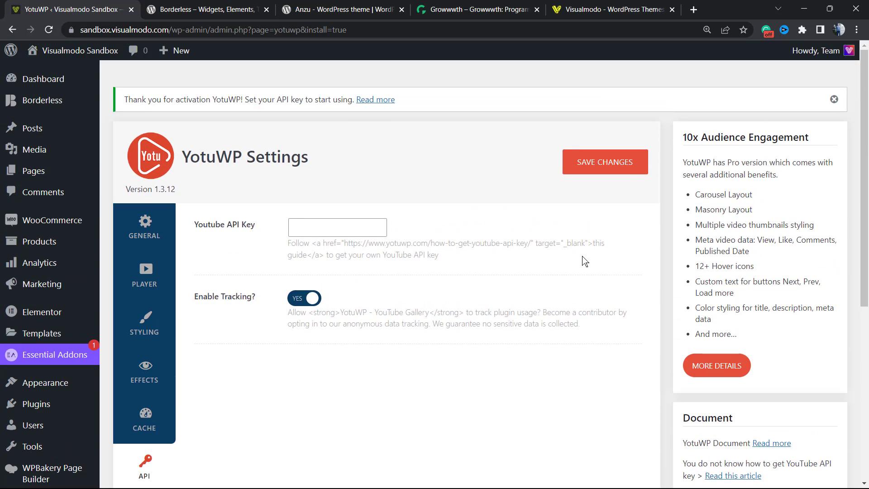
pyautogui.scroll(-4, 746, 258)
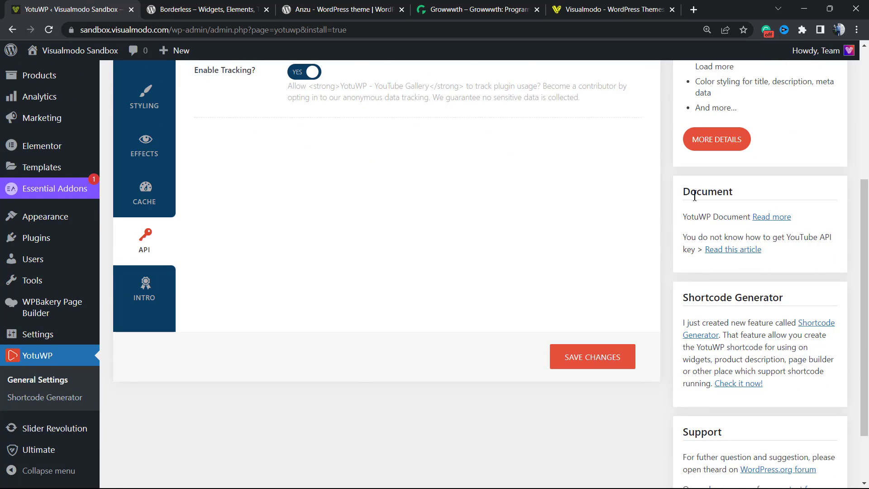
pyautogui.tripleClick(691, 237)
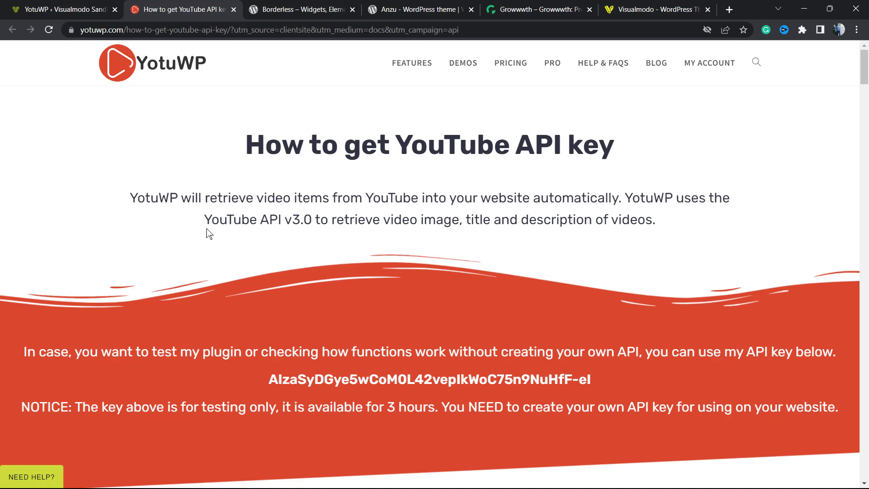
# Highlight the guide's introduction and scroll through to Step #1.
pyautogui.tripleClick(165, 199)
pyautogui.scroll(-8, 260, 227)
pyautogui.scroll(-6, 237, 219)
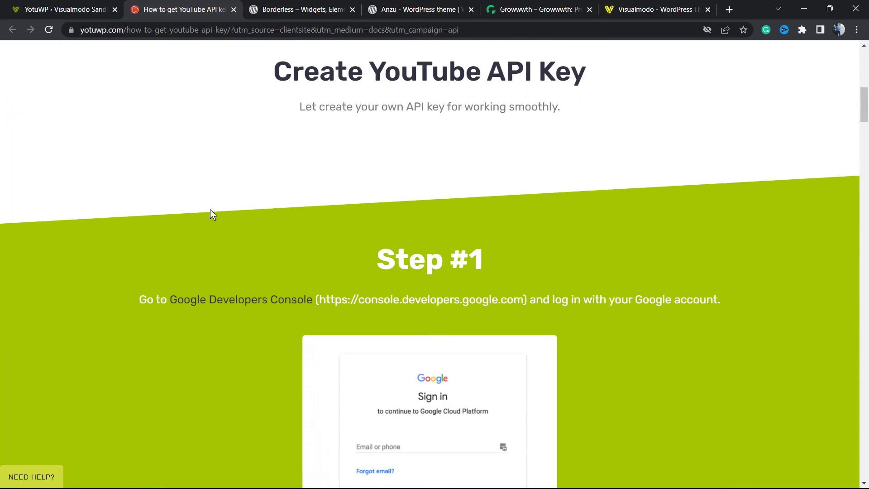
pyautogui.scroll(-4, 175, 194)
pyautogui.scroll(3, 175, 188)
pyautogui.scroll(1, 180, 188)
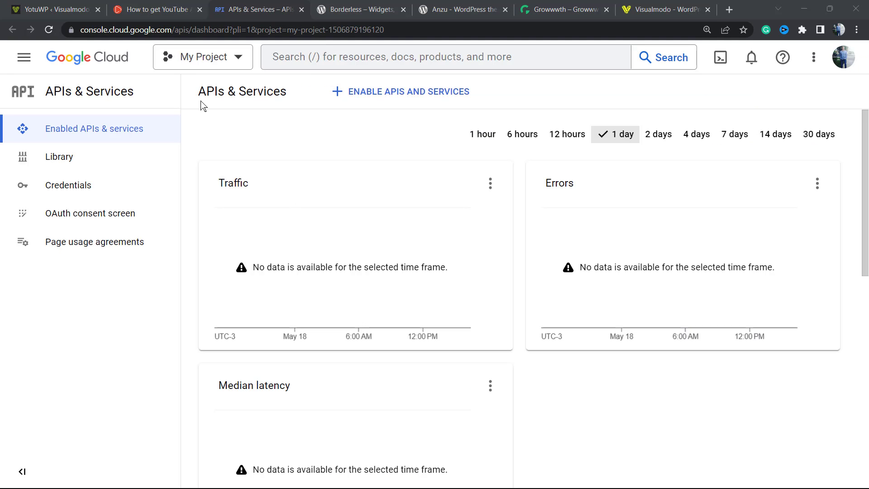
# Create a new Google Cloud project named 'YotuWP' and switch to it.
pyautogui.click(237, 64)
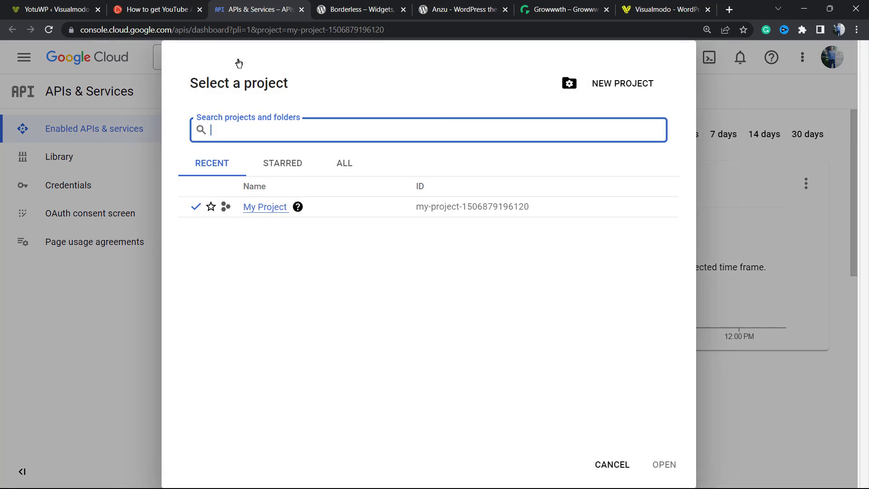
pyautogui.click(610, 90)
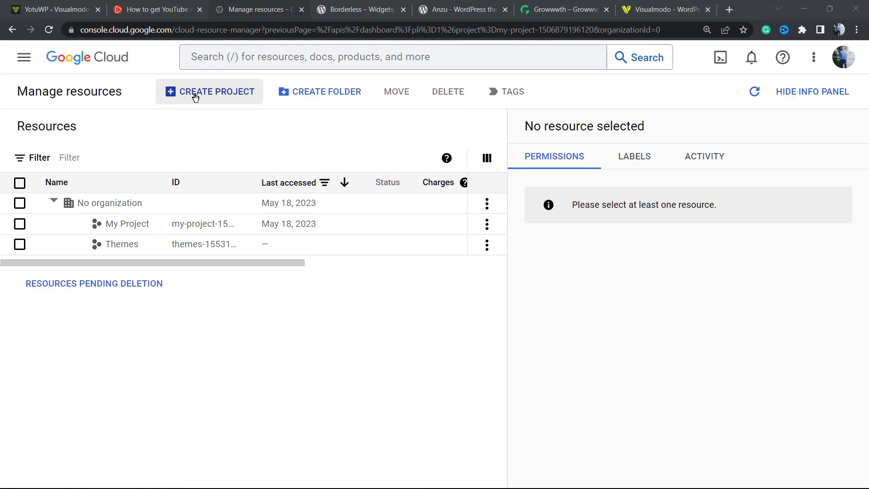
pyautogui.click(195, 97)
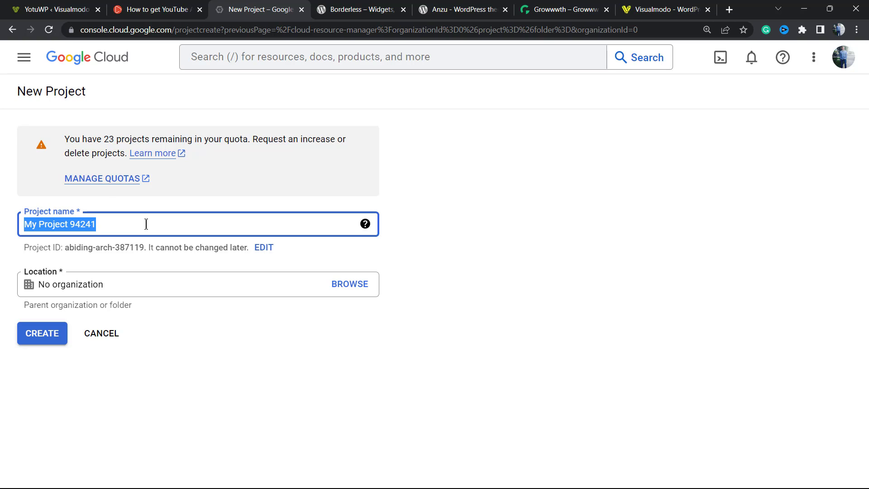
pyautogui.write('YotuWP')
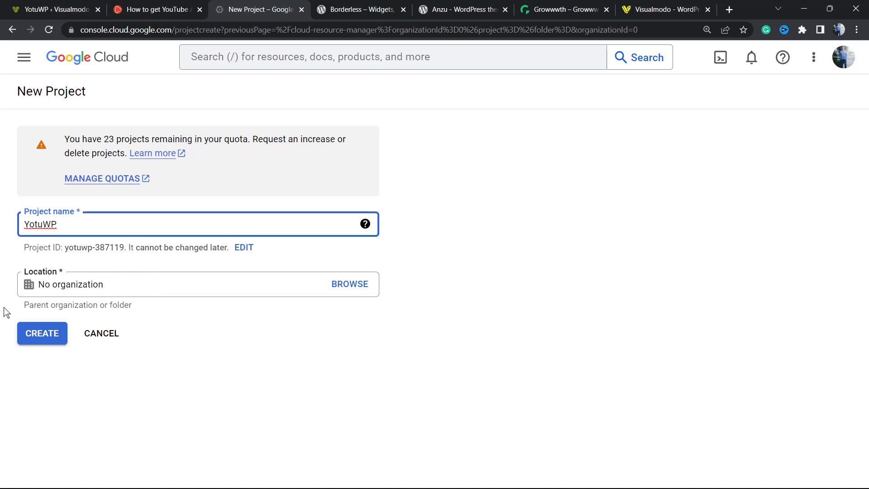
pyautogui.click(57, 334)
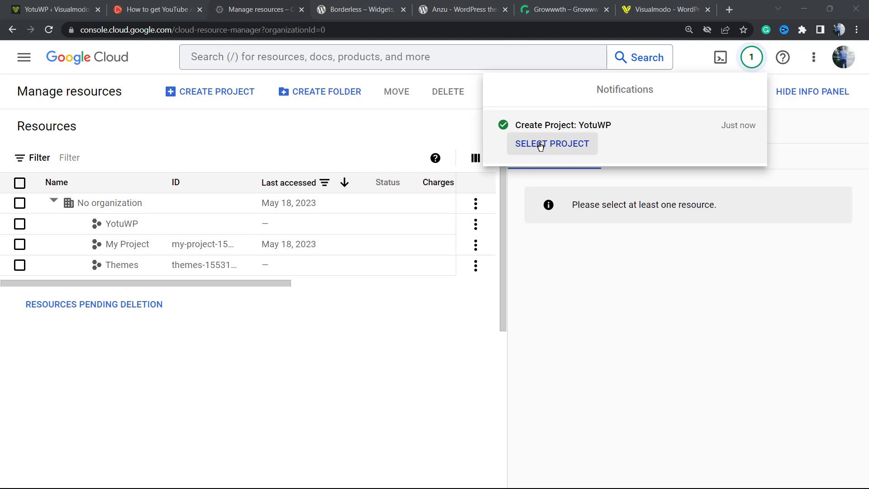
pyautogui.click(540, 145)
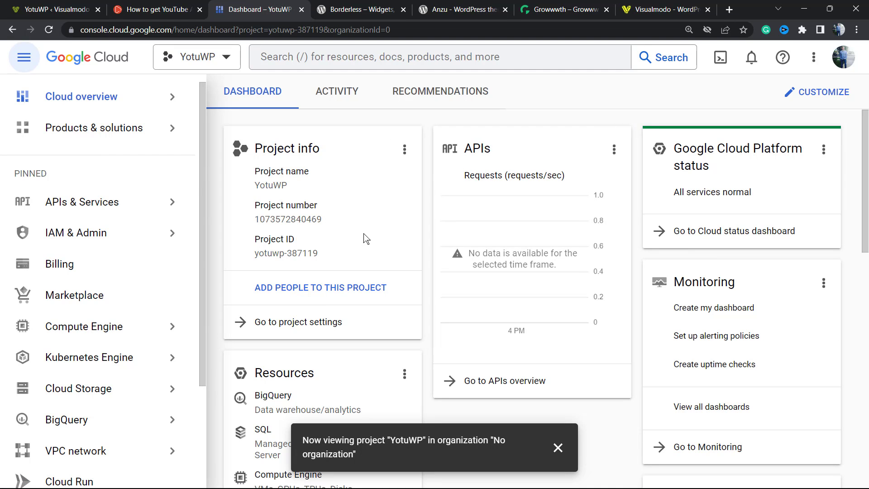
# Dismiss the pinning tip and go to APIs & Services > Library.
pyautogui.scroll(-1, 362, 232)
pyautogui.scroll(1, 362, 232)
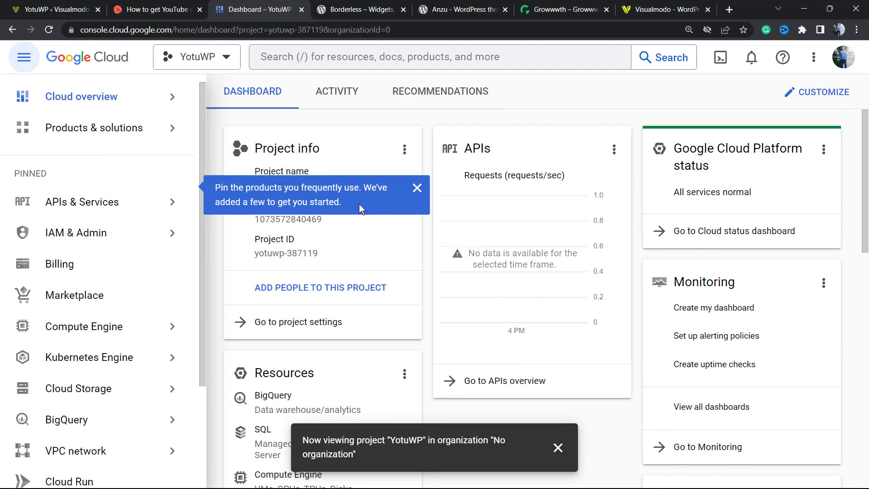
pyautogui.click(411, 190)
pyautogui.scroll(-1, 367, 162)
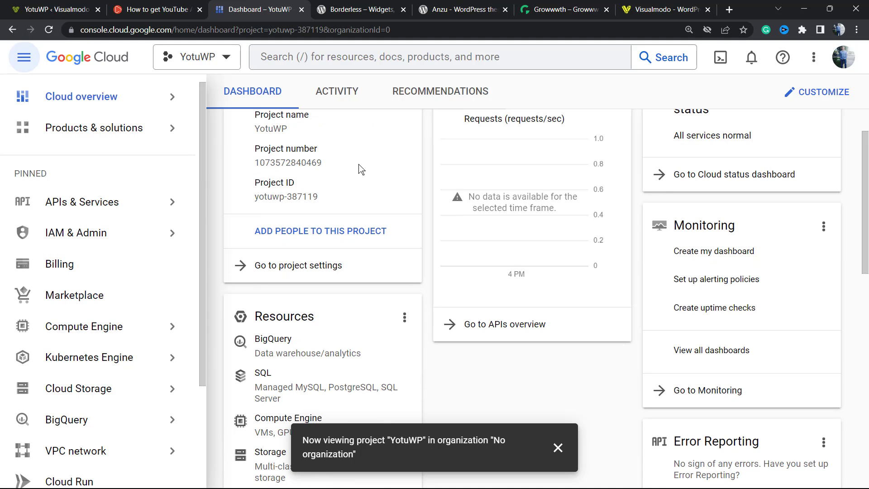
pyautogui.scroll(-3, 357, 171)
pyautogui.scroll(4, 355, 172)
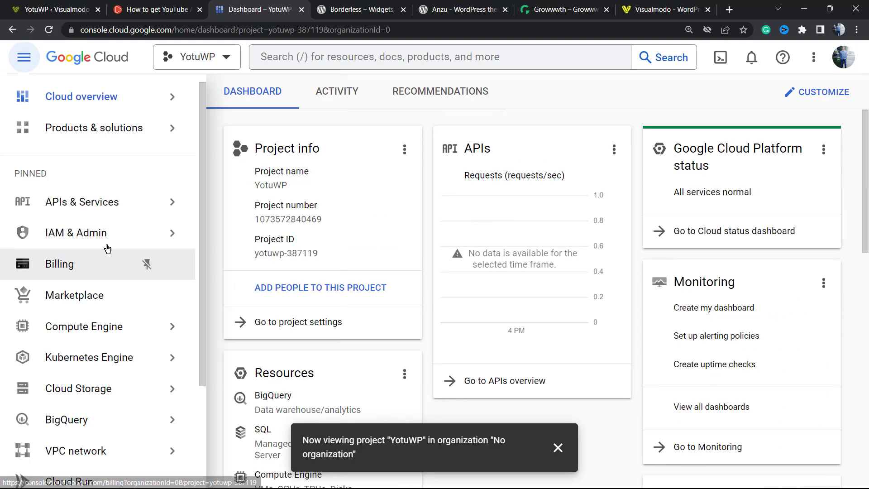
pyautogui.moveTo(57, 208)
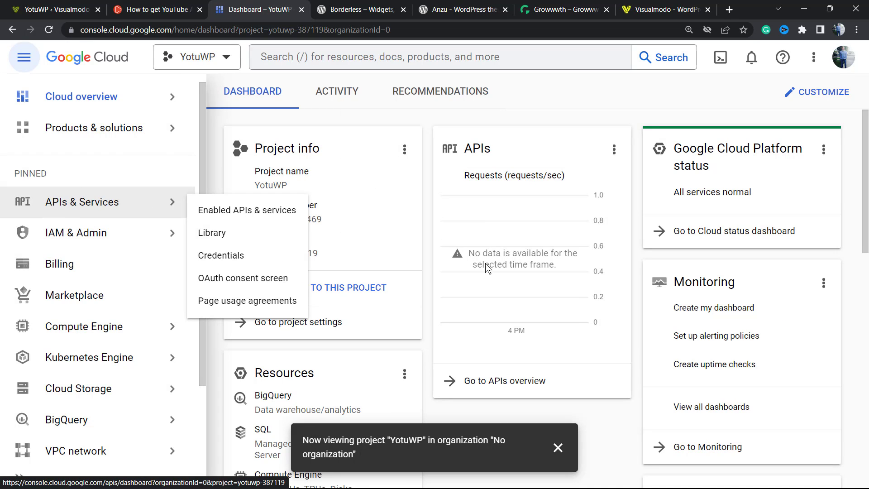
pyautogui.click(553, 429)
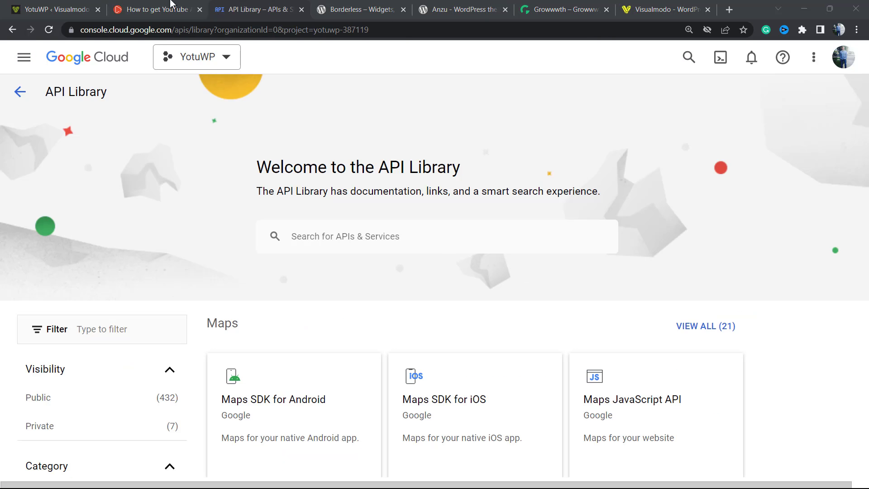
pyautogui.click(171, 6)
pyautogui.scroll(-12, 226, 264)
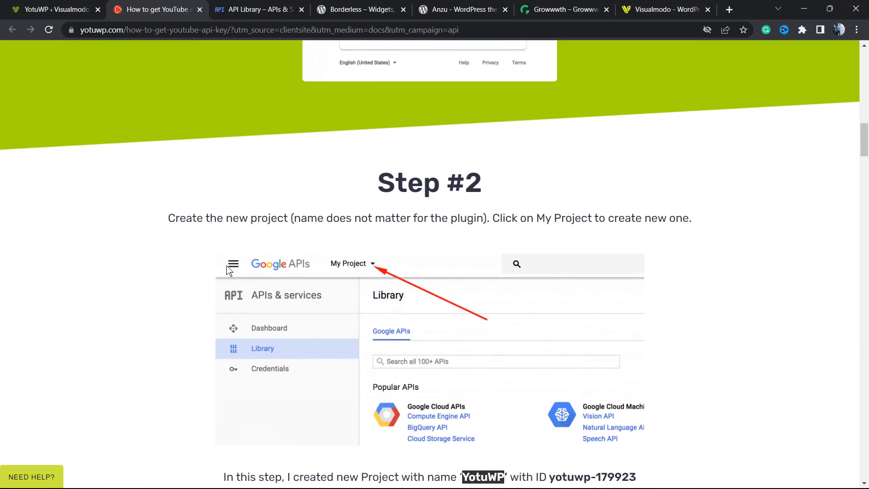
pyautogui.scroll(-9, 227, 265)
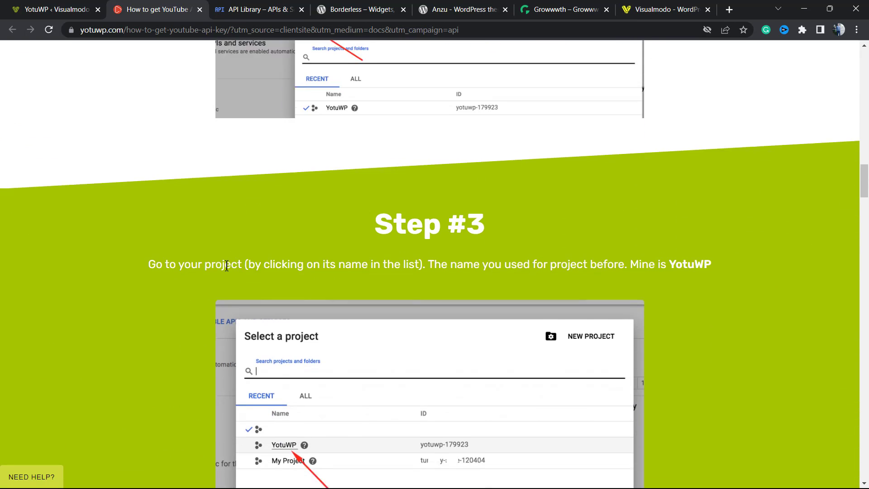
pyautogui.scroll(-8, 226, 266)
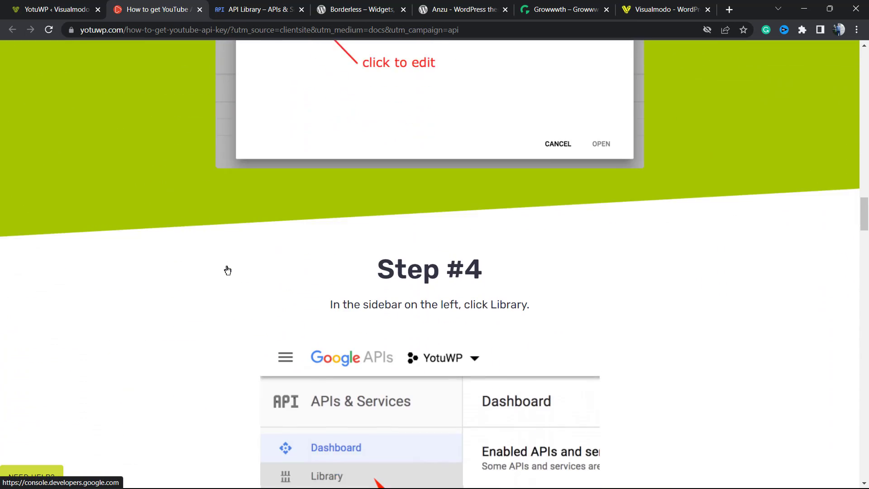
pyautogui.scroll(-2, 227, 269)
pyautogui.scroll(4, 226, 269)
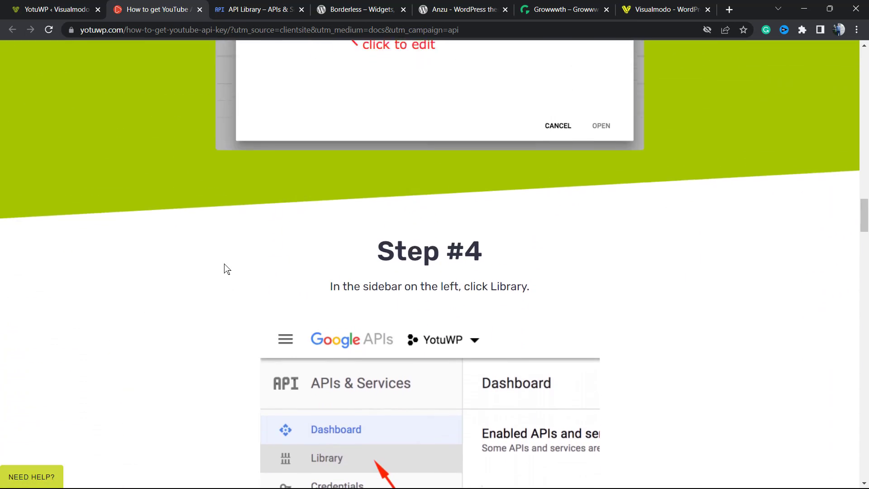
pyautogui.scroll(-10, 223, 265)
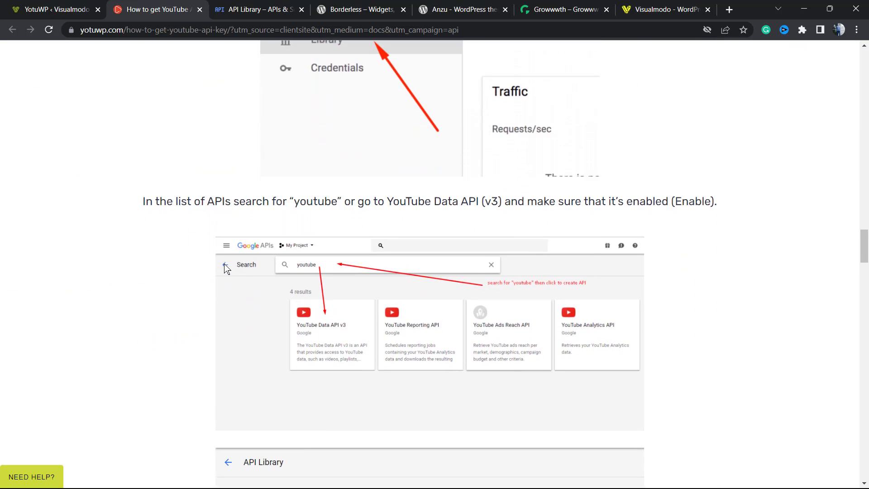
pyautogui.scroll(-3, 219, 294)
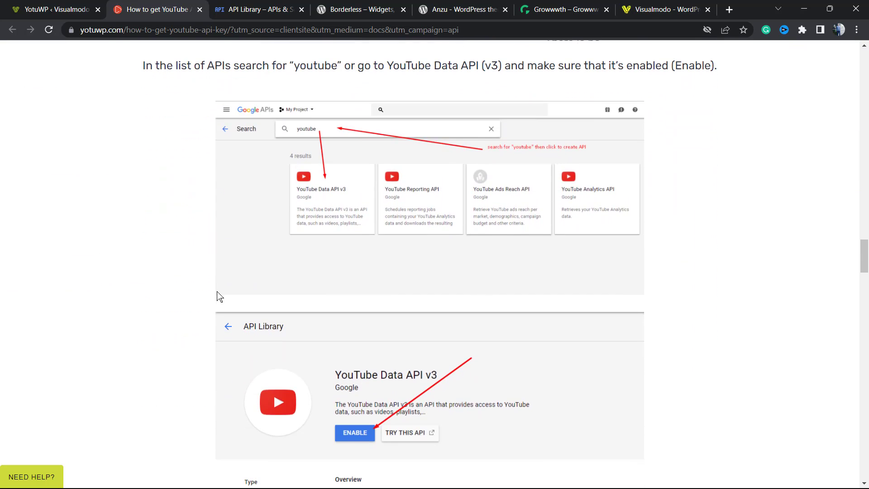
pyautogui.scroll(2, 342, 204)
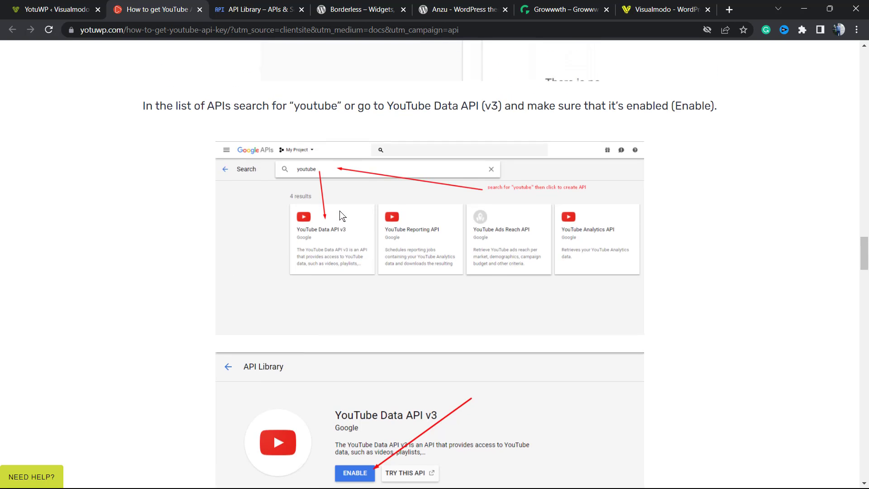
pyautogui.scroll(-1, 340, 199)
pyautogui.scroll(-1, 340, 199)
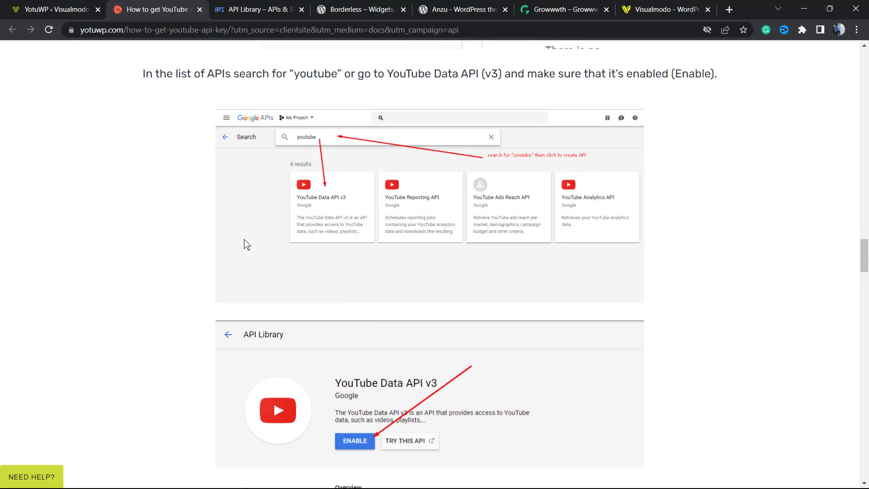
pyautogui.click(357, 9)
pyautogui.click(272, 9)
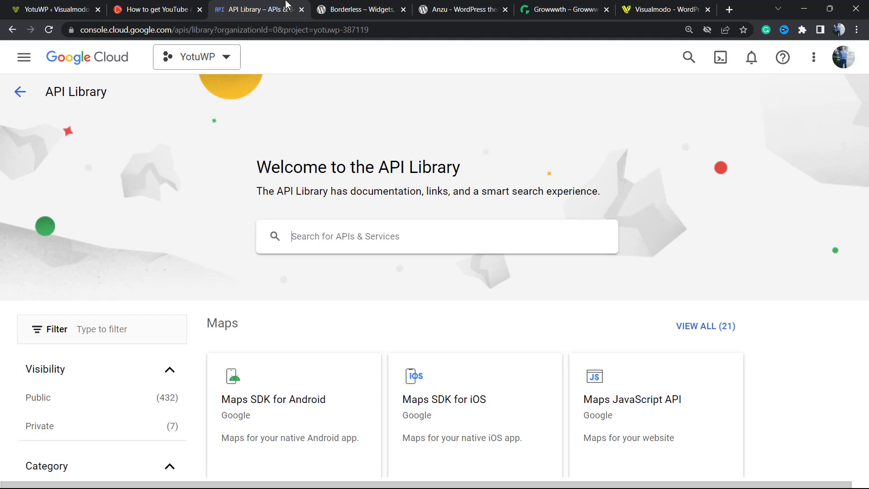
# Search the API Library for YouTube APIs and browse the results.
pyautogui.click(368, 244)
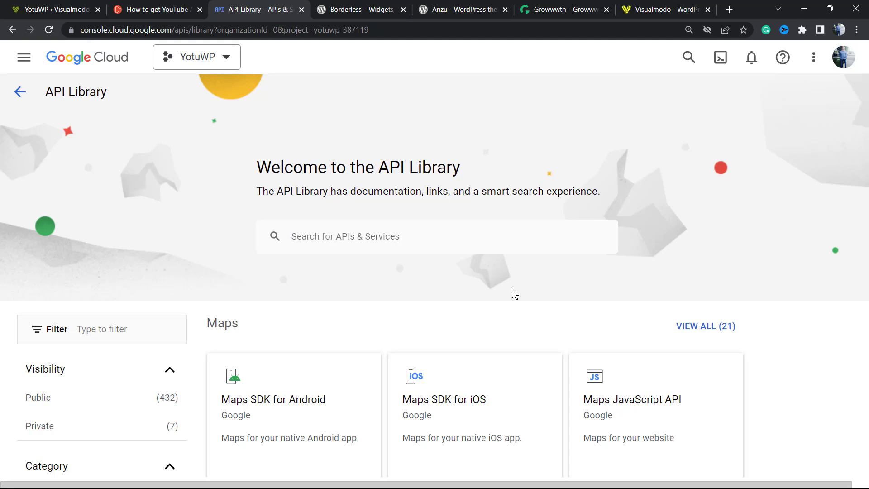
pyautogui.click(347, 239)
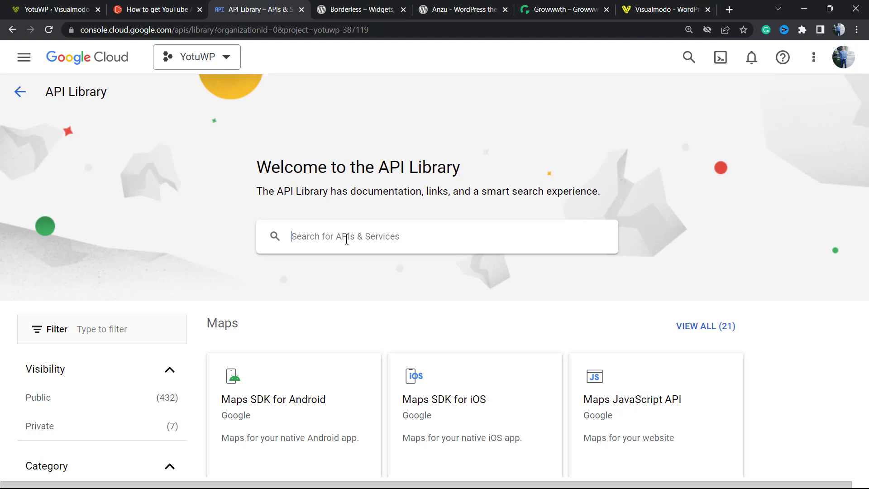
pyautogui.write('youtube')
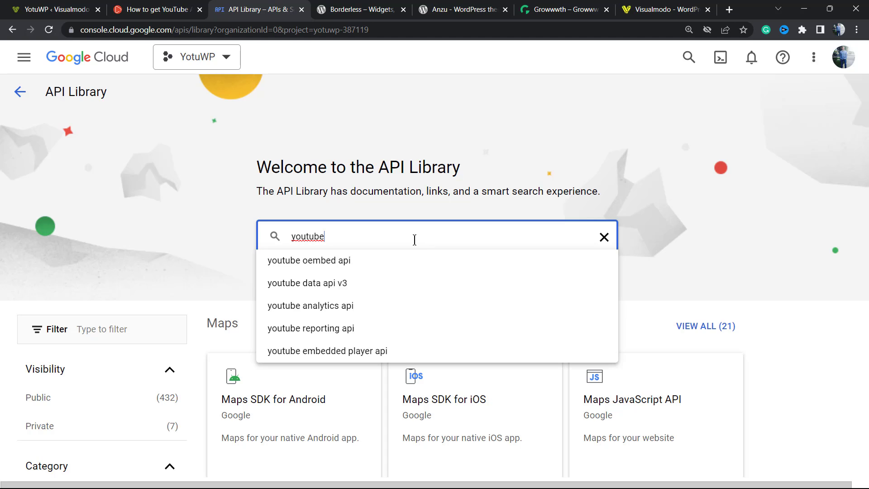
pyautogui.press('Return')
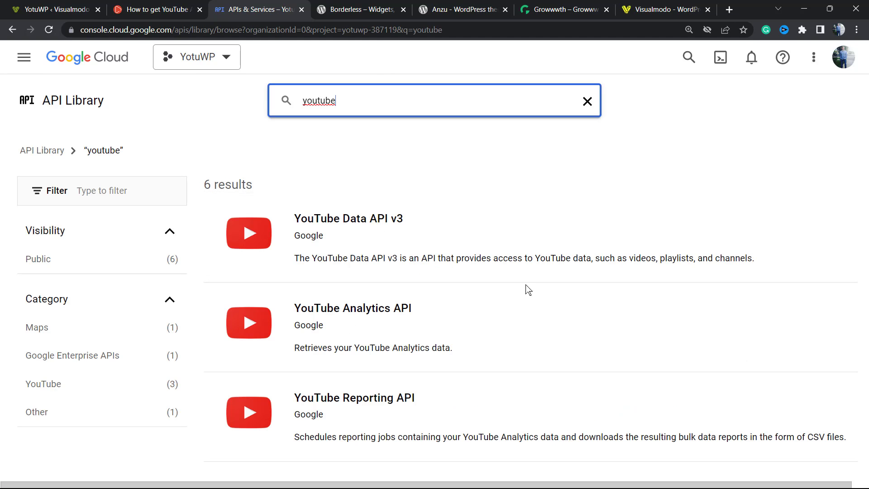
pyautogui.scroll(-4, 444, 181)
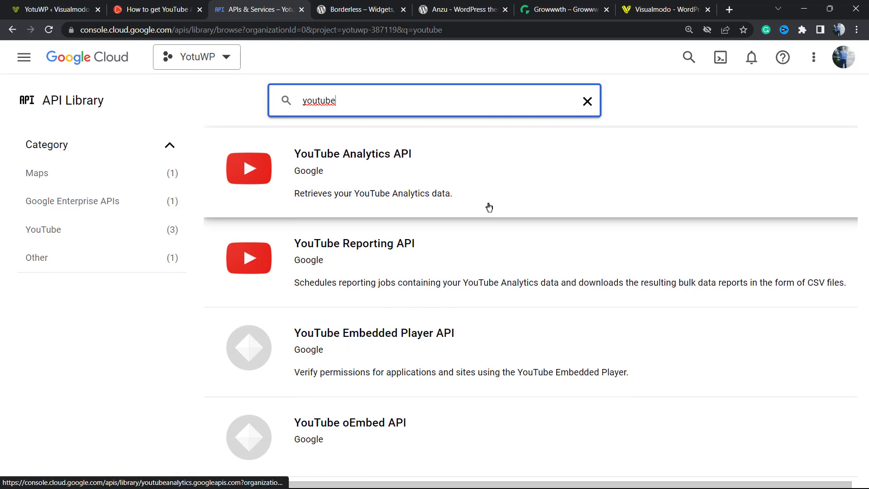
pyautogui.scroll(-1, 487, 207)
pyautogui.scroll(3, 458, 210)
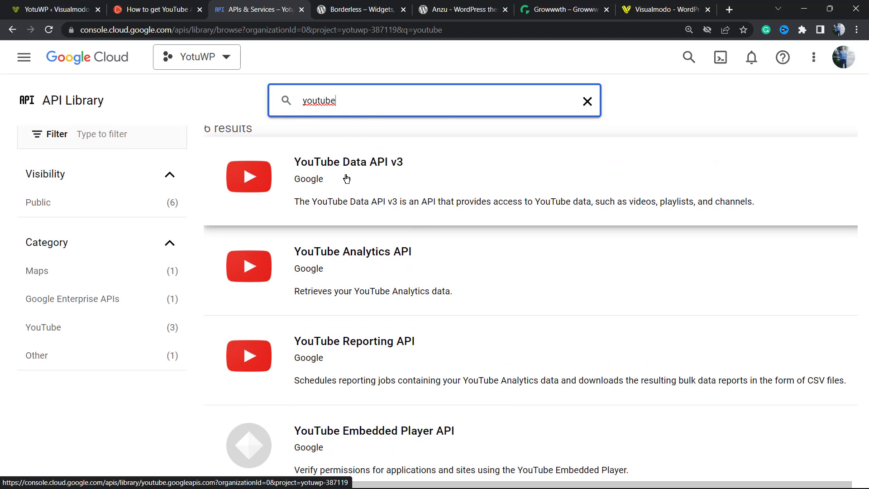
# Open YouTube Data API v3 and enable it for the YotuWP project.
pyautogui.click(389, 178)
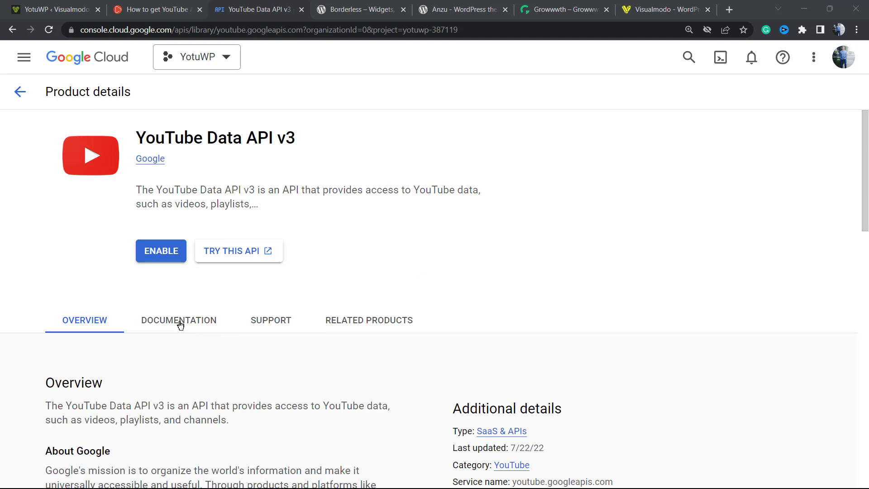
pyautogui.click(166, 257)
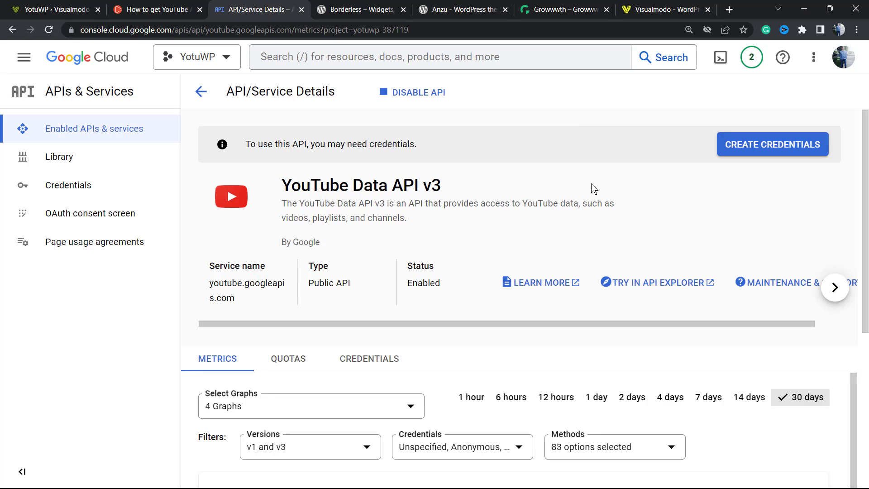
# Create a Public data API key credential for YouTube Data API v3.
pyautogui.click(743, 146)
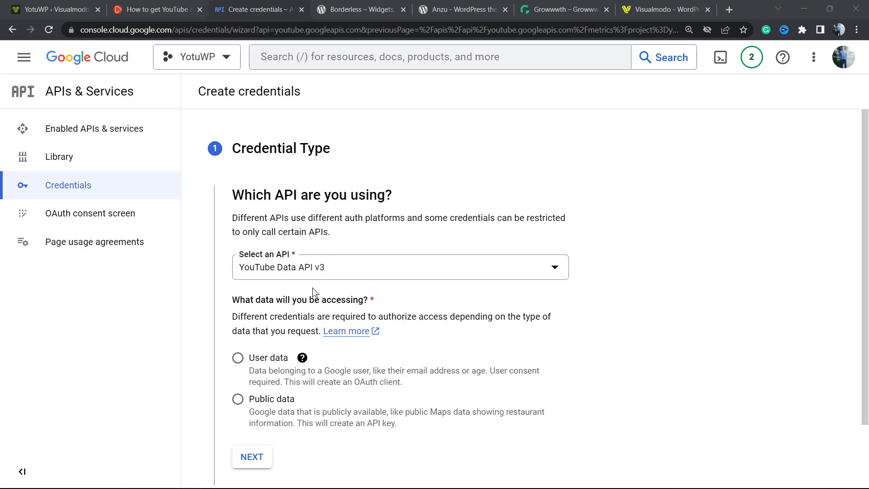
pyautogui.scroll(-2, 290, 308)
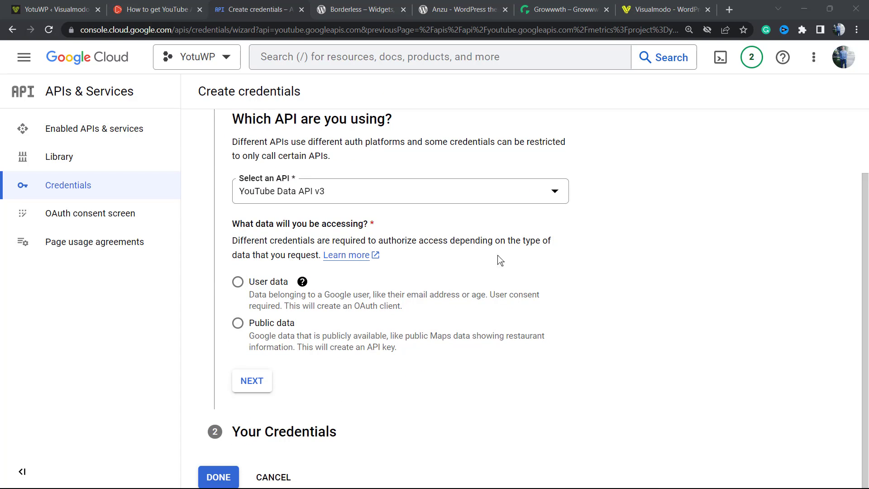
pyautogui.scroll(2, 295, 286)
pyautogui.scroll(-1, 237, 308)
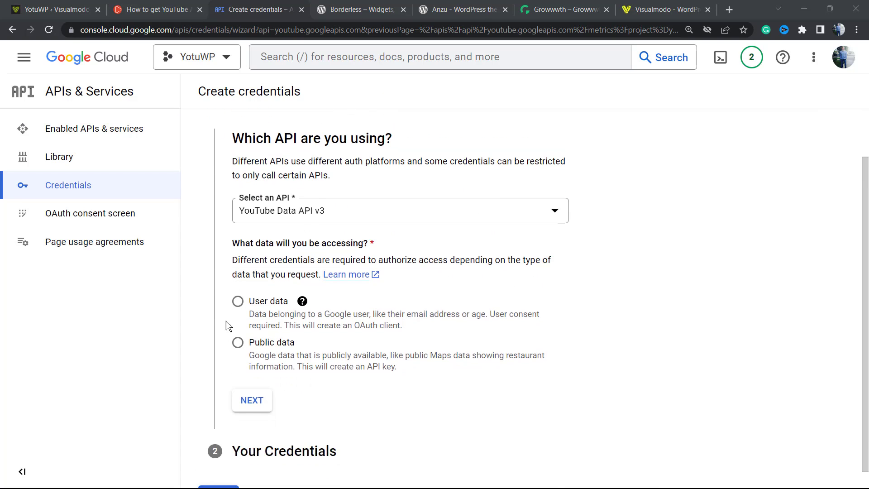
pyautogui.click(237, 342)
pyautogui.click(252, 399)
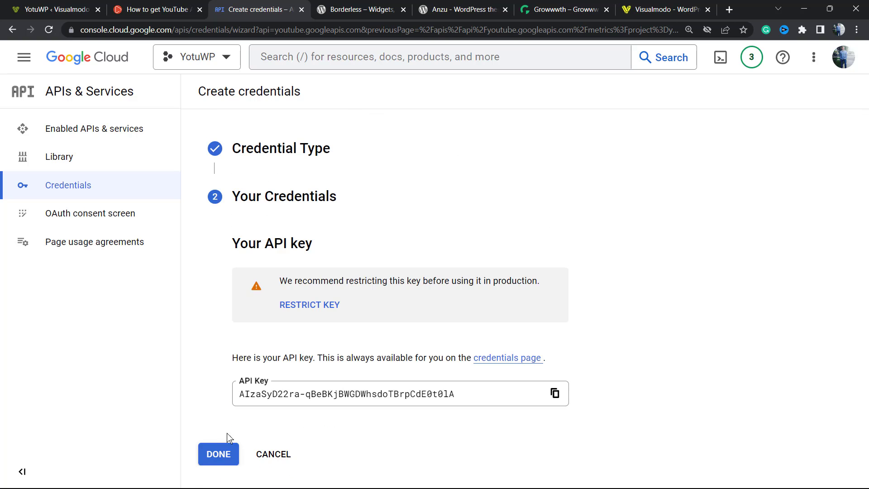
pyautogui.click(212, 453)
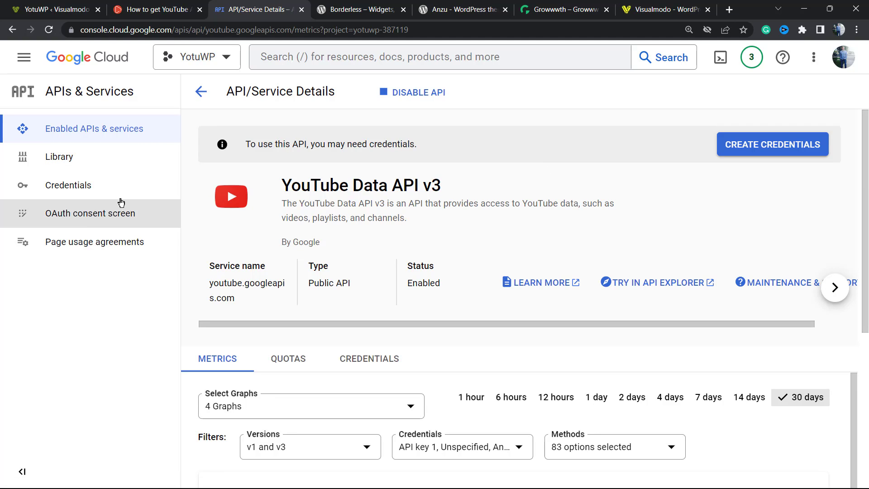
# Reveal API key 1 on the Credentials page and copy it to the clipboard.
pyautogui.click(65, 194)
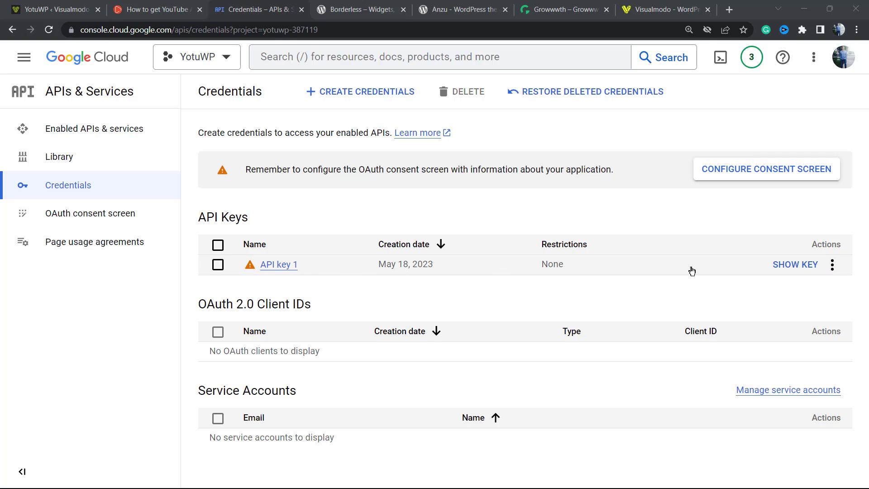
pyautogui.click(787, 267)
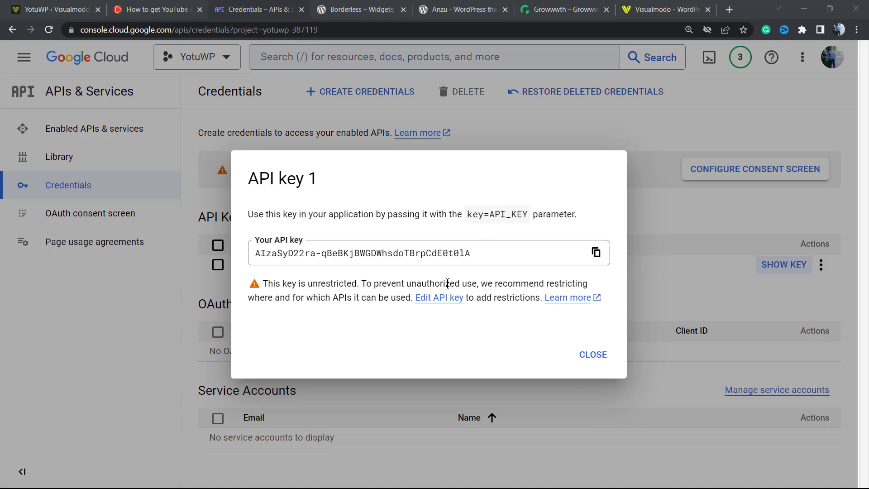
pyautogui.click(595, 252)
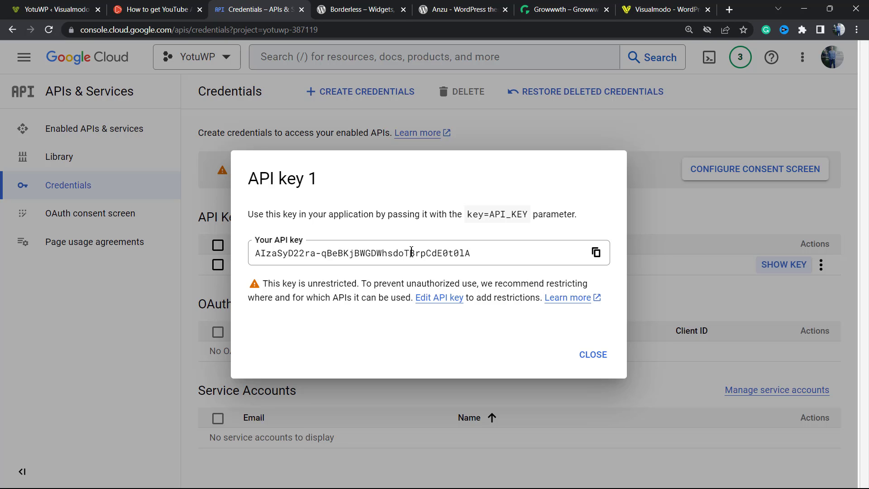
pyautogui.click(596, 252)
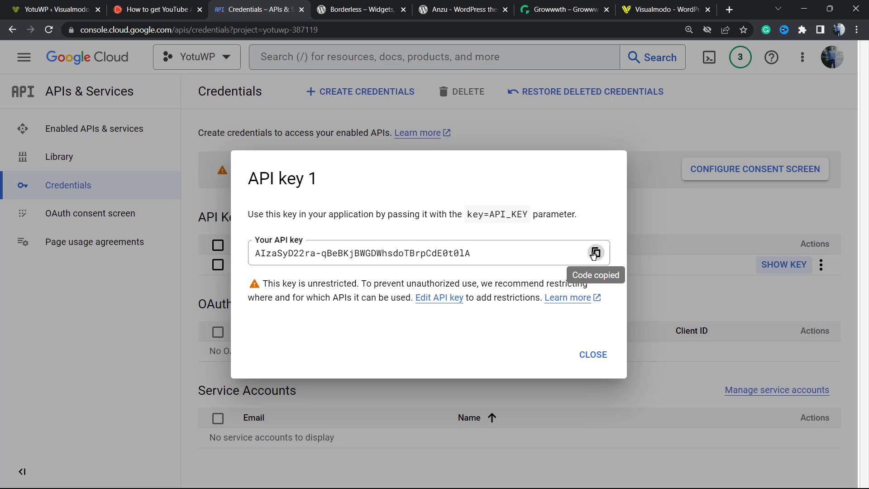
# Paste the copied key into YotuWP's YouTube API Key field and save.
pyautogui.click(146, 4)
pyautogui.click(52, 9)
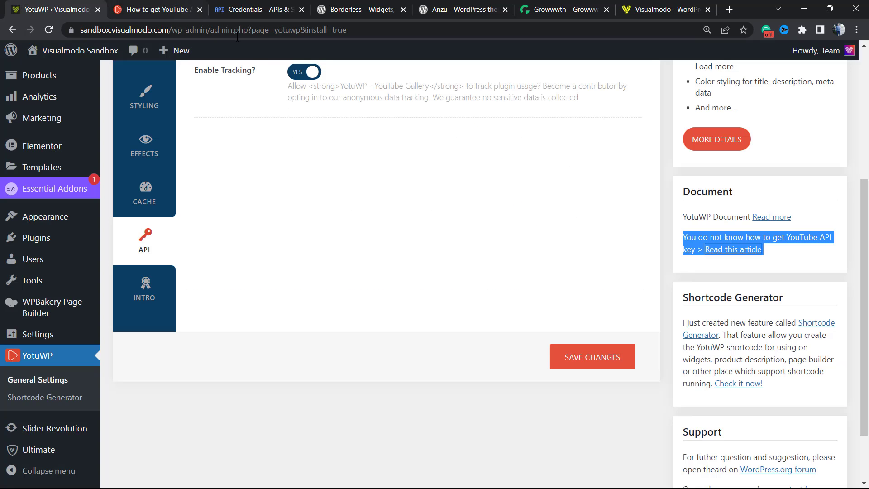
pyautogui.scroll(4, 253, 233)
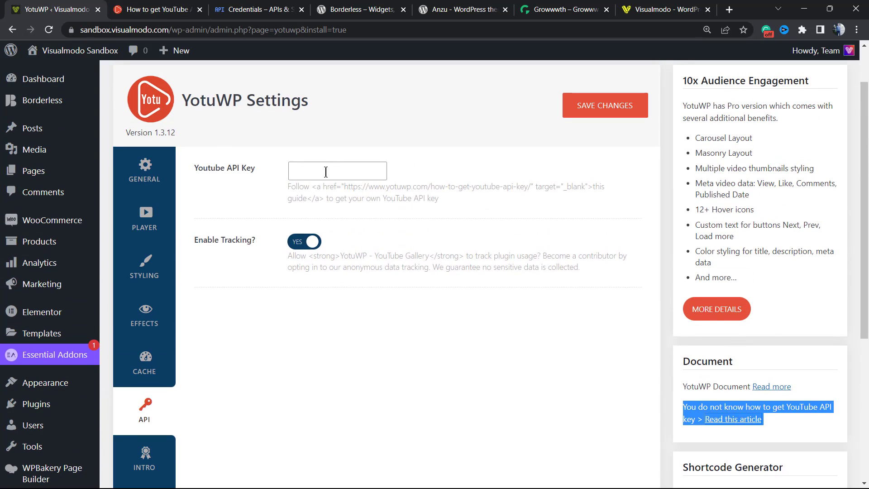
pyautogui.click(329, 171)
pyautogui.hotkey('ctrl', 'v')
pyautogui.scroll(-1, 564, 364)
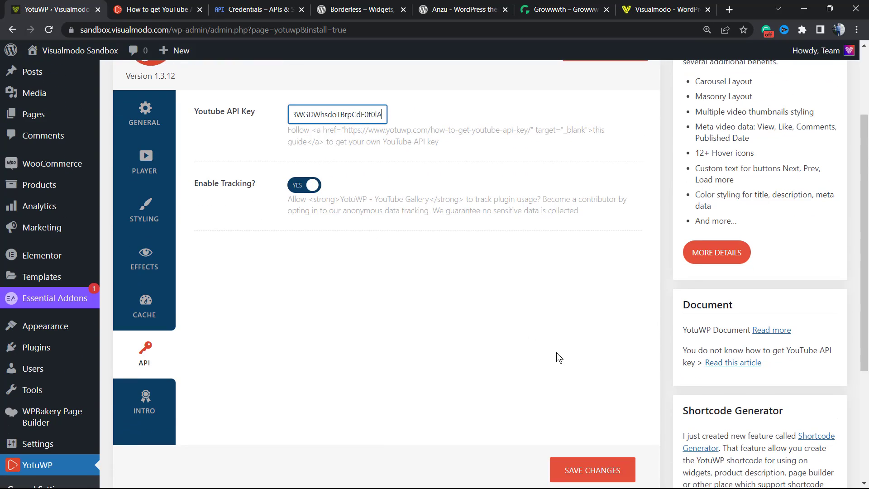
pyautogui.click(573, 465)
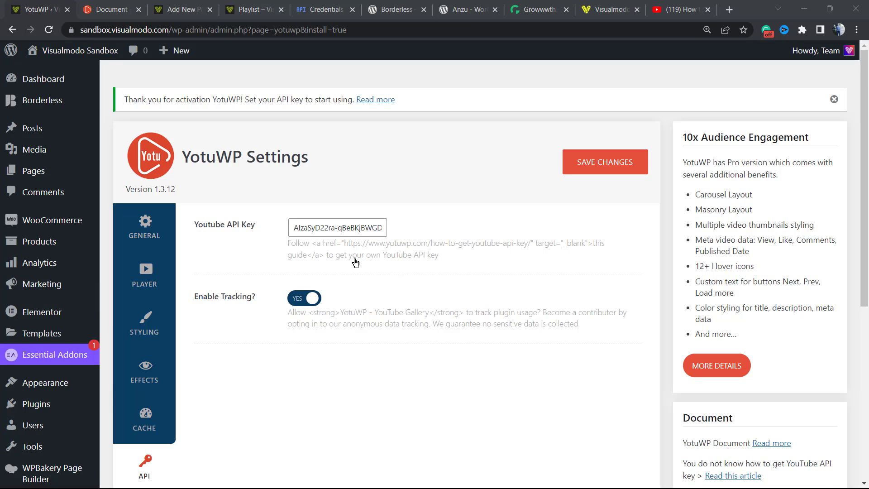
# Go to the YotuWP Shortcode Generator page.
pyautogui.scroll(-3, 264, 255)
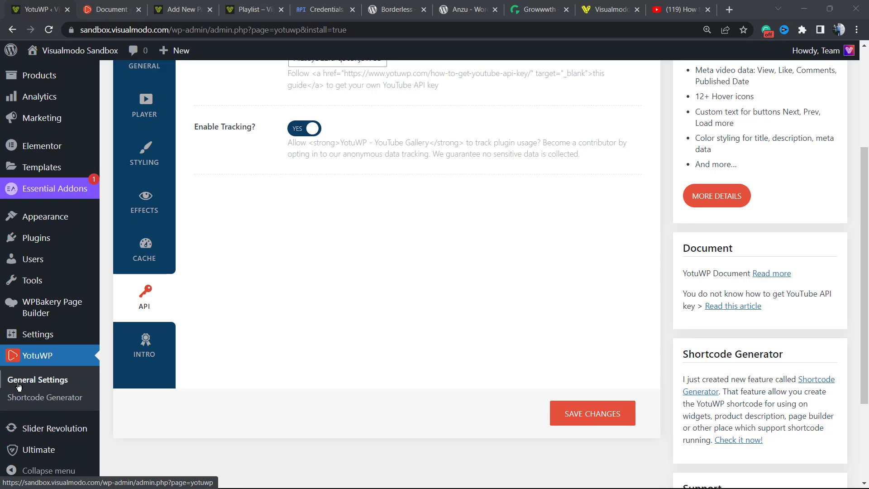
pyautogui.click(19, 403)
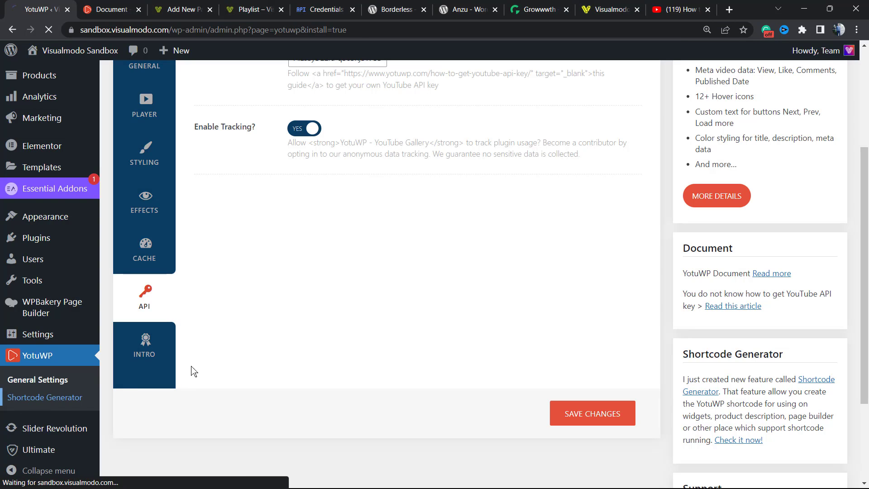
pyautogui.scroll(2, 316, 252)
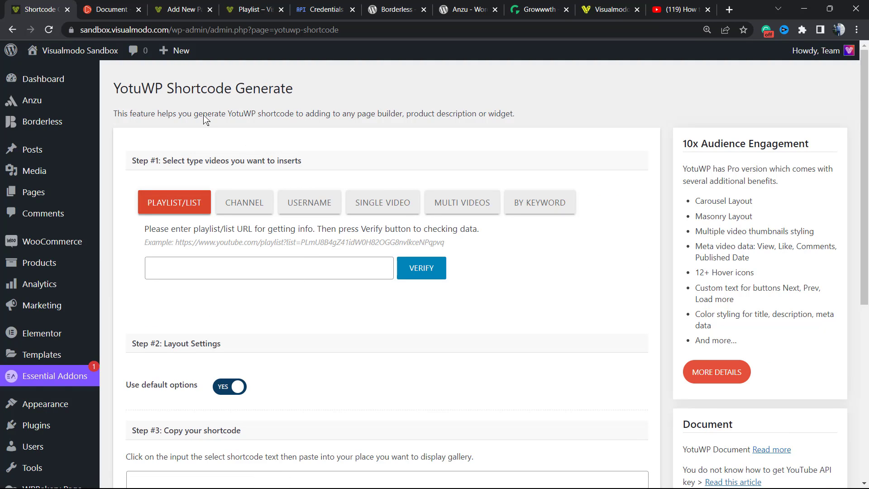
# Pause the ad on the Elementor playlist video and select its YouTube URL.
pyautogui.click(679, 9)
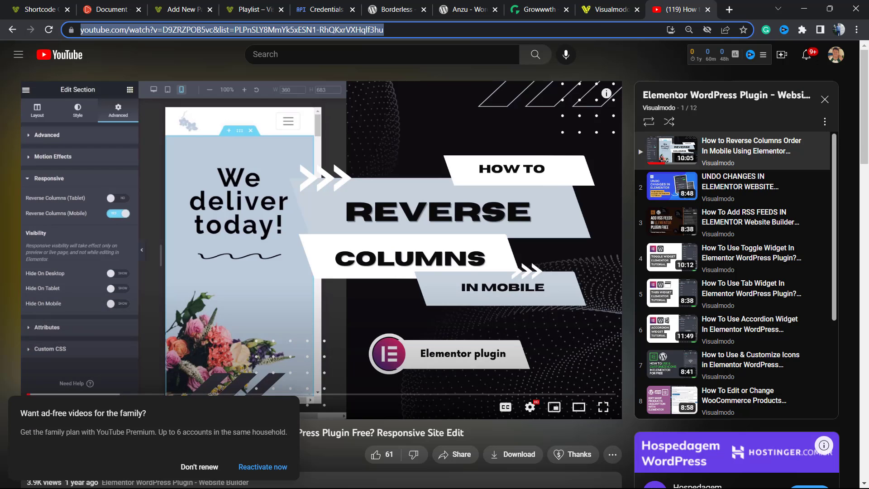
pyautogui.click(13, 30)
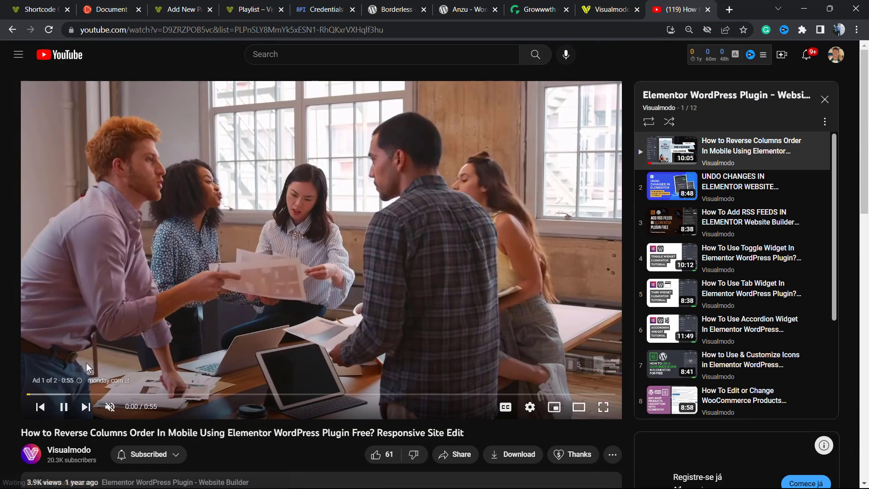
pyautogui.click(63, 406)
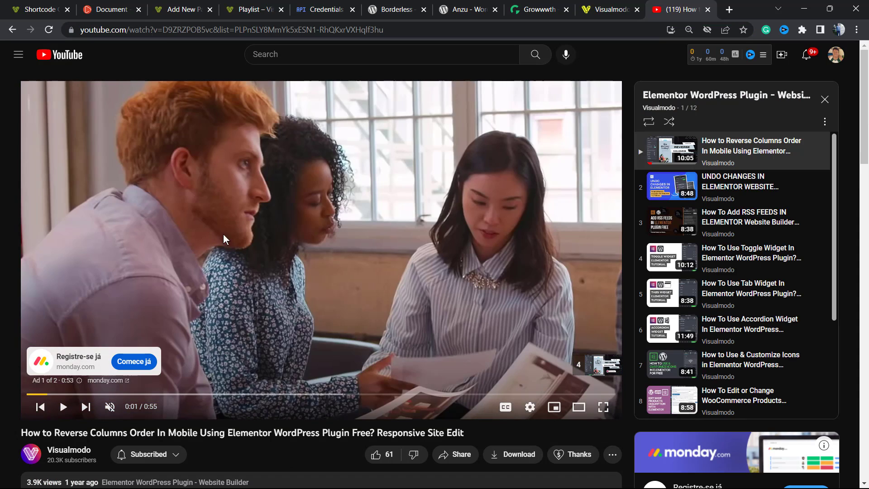
pyautogui.click(282, 30)
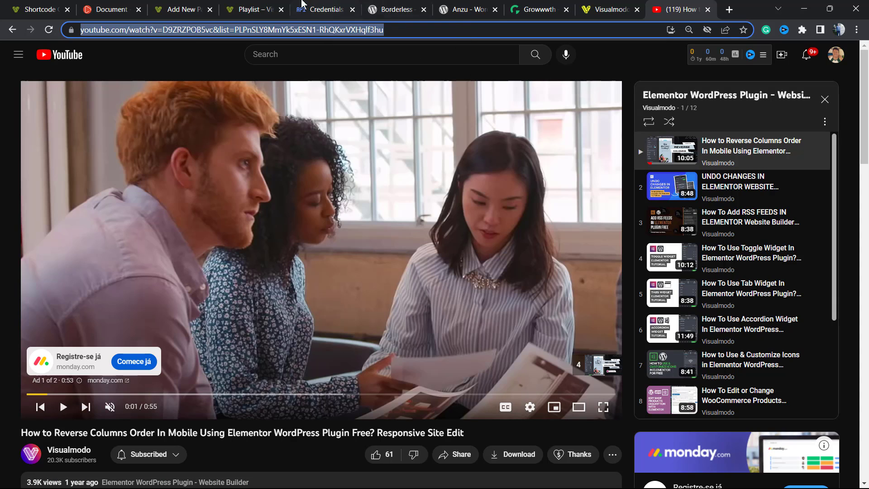
pyautogui.click(112, 6)
# Paste the copied YouTube playlist link into the Playlist/List field and verify it.
pyautogui.click(41, 9)
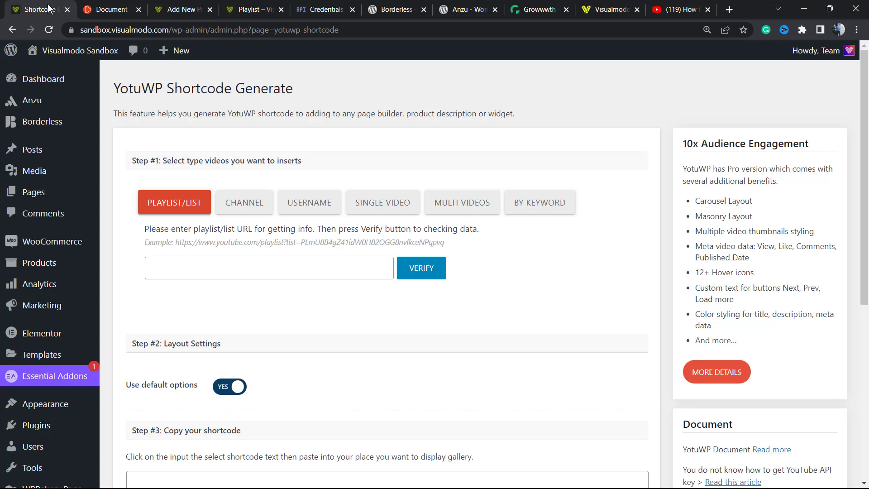
pyautogui.click(230, 272)
pyautogui.hotkey('ctrl', 'v')
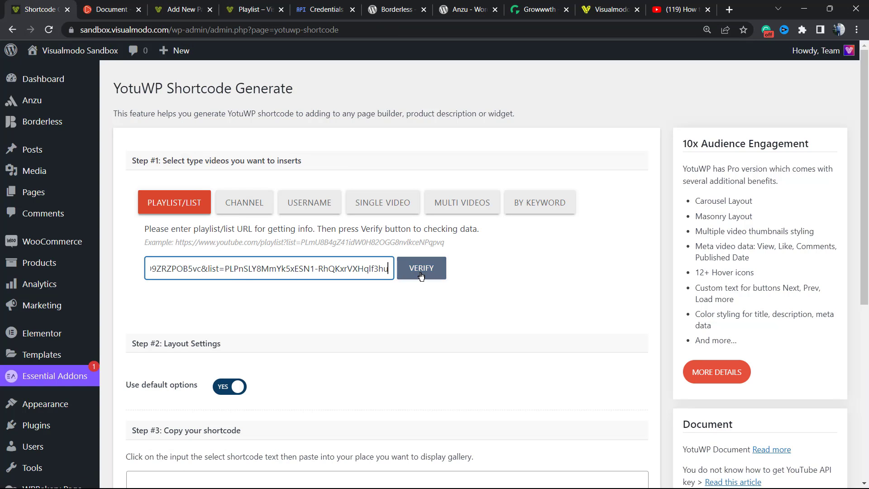
pyautogui.click(422, 272)
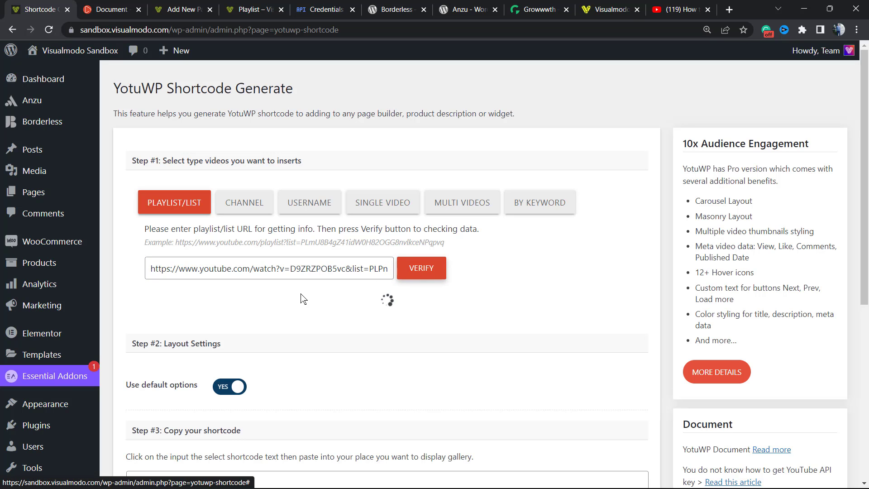
# Toggle Use default options off and back on, then select and copy the generated shortcode.
pyautogui.scroll(-3, 285, 263)
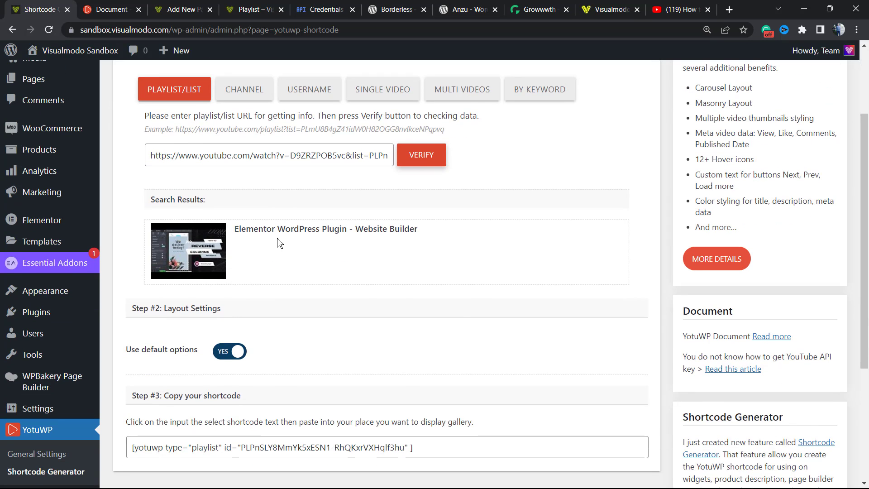
pyautogui.scroll(-1, 280, 243)
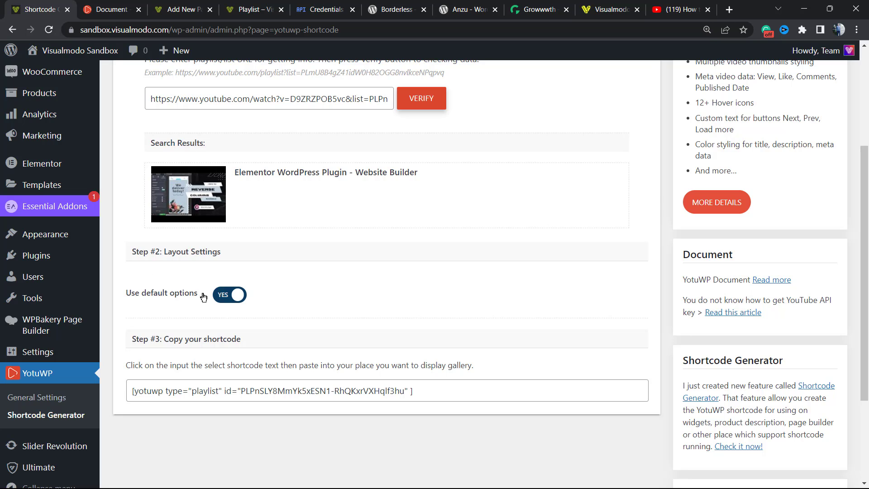
pyautogui.click(225, 298)
pyautogui.scroll(-3, 225, 288)
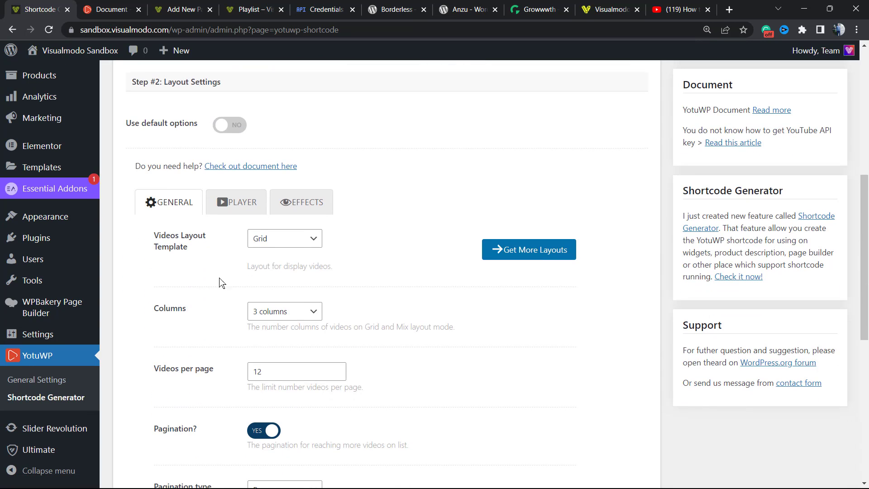
pyautogui.click(231, 129)
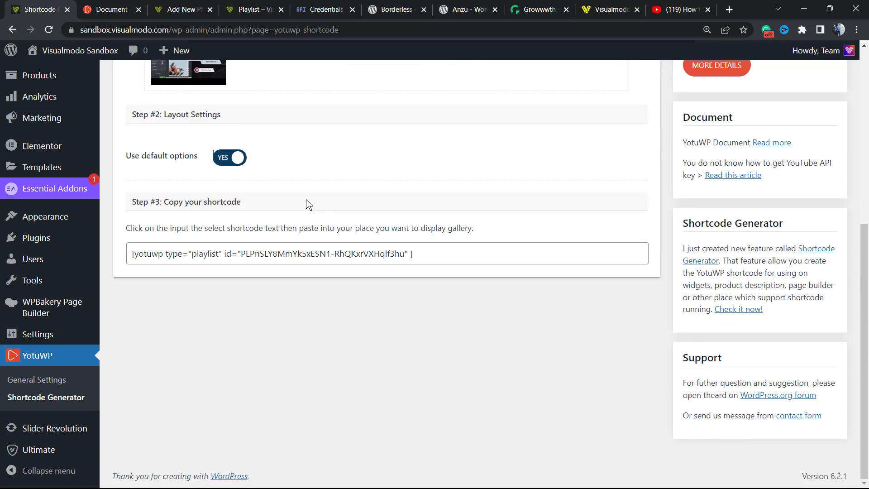
pyautogui.click(356, 254)
pyautogui.hotkey('ctrl', 'a')
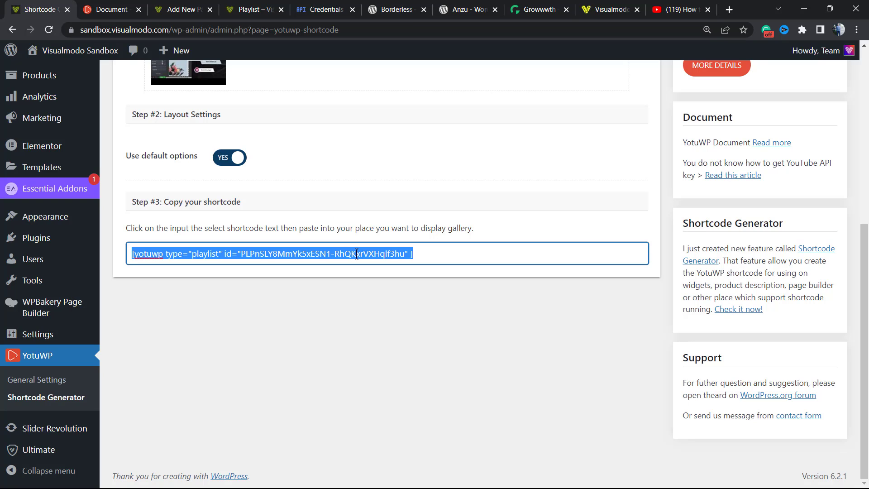
# Paste the YotuWP shortcode into the Playlist page and bring up its Preview choices.
pyautogui.click(188, 6)
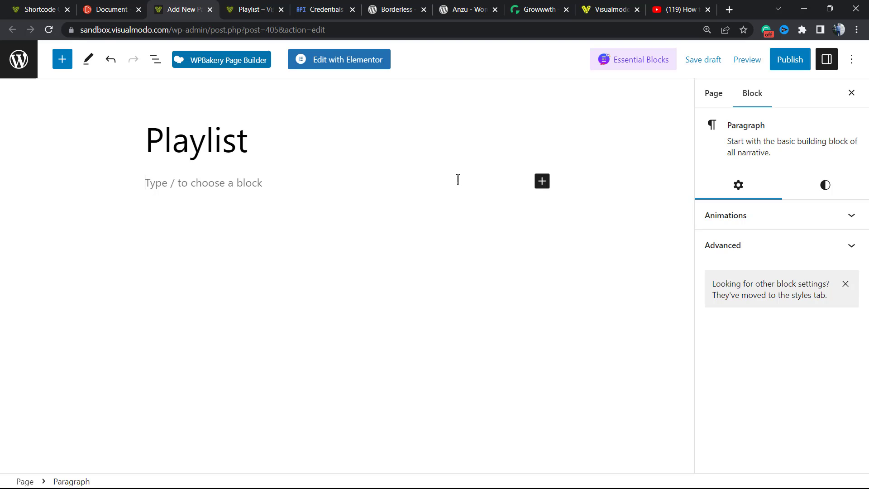
pyautogui.hotkey('ctrl', 'v')
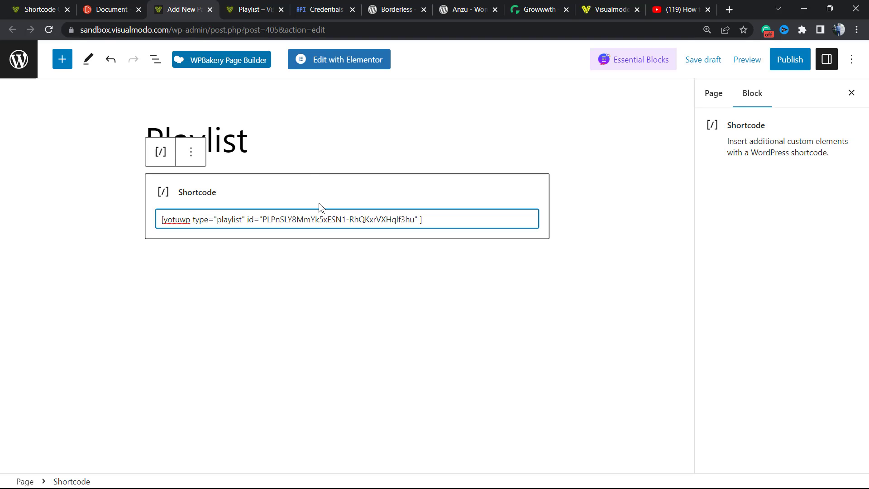
pyautogui.click(747, 60)
# Preview the Playlist page in a new tab and scroll through the video gallery.
pyautogui.click(665, 170)
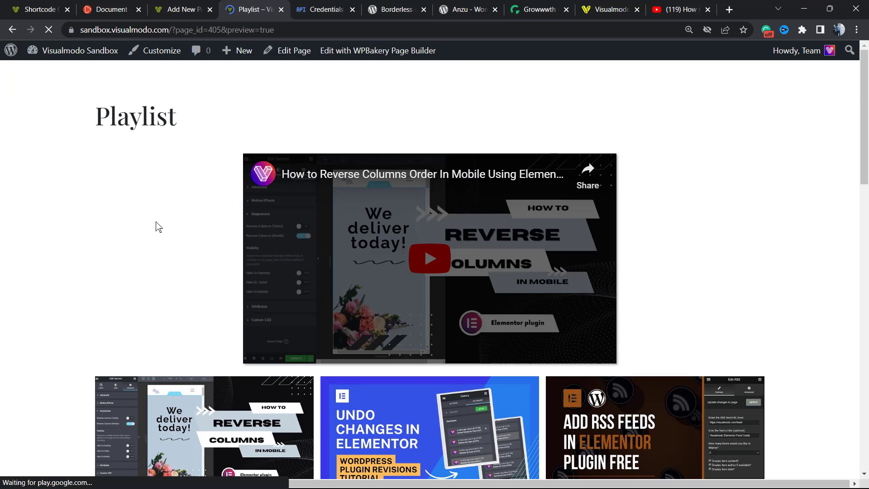
pyautogui.scroll(-10, 143, 197)
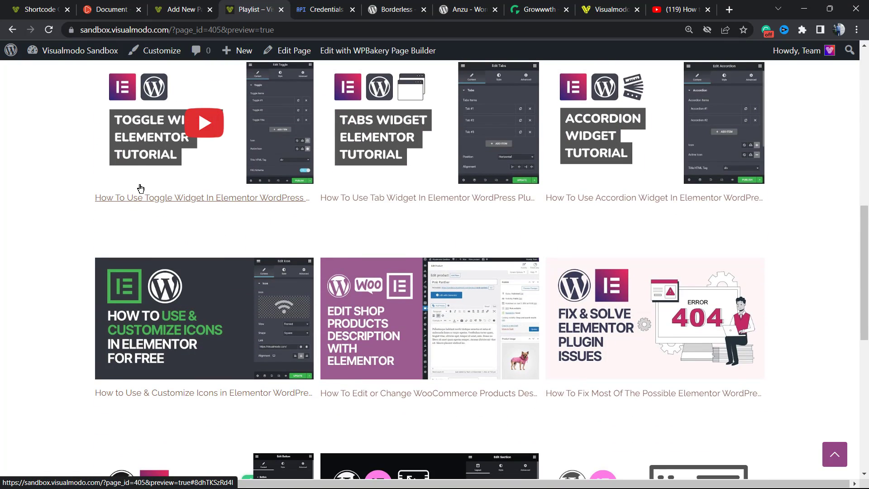
pyautogui.scroll(-9, 140, 188)
pyautogui.scroll(5, 137, 188)
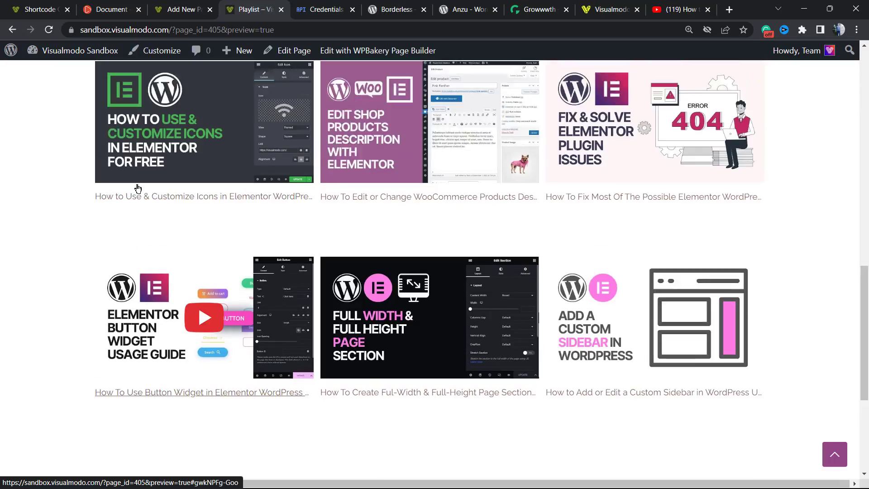
pyautogui.scroll(12, 138, 188)
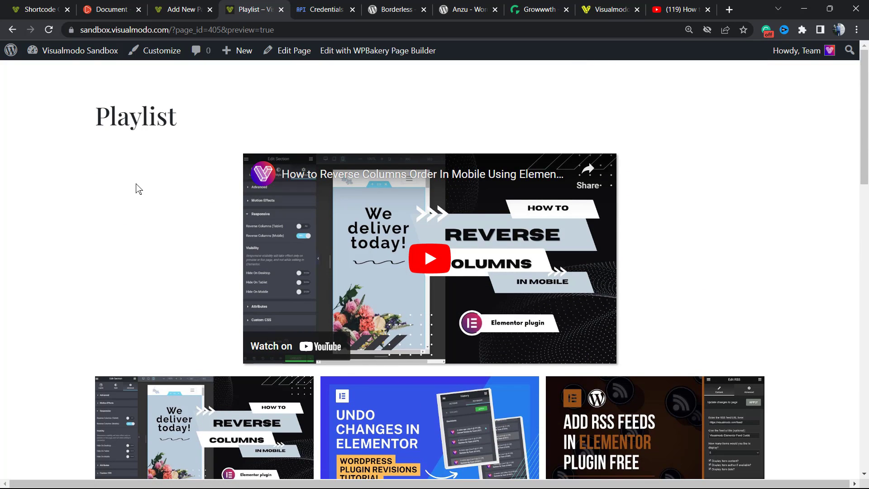
# Return to the YotuWP Shortcode Generator tab and zoom the page in.
pyautogui.click(179, 9)
pyautogui.click(109, 6)
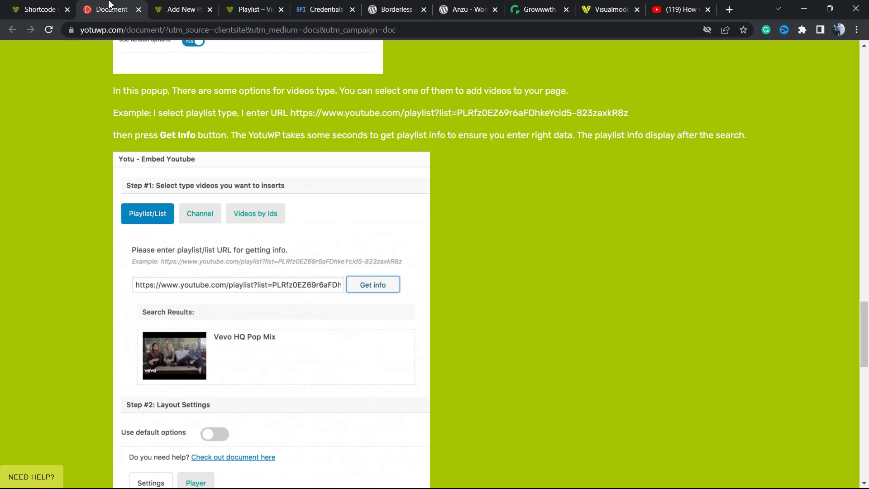
pyautogui.click(54, 6)
pyautogui.hotkey('ctrl', '+')
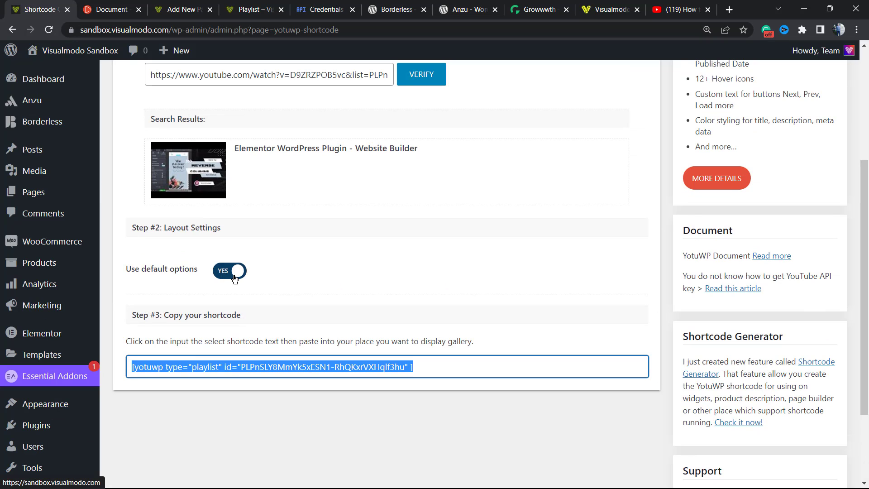
# Set YotuWP's Videos Layout Template to Mix under General Settings and save.
pyautogui.scroll(-1, 238, 287)
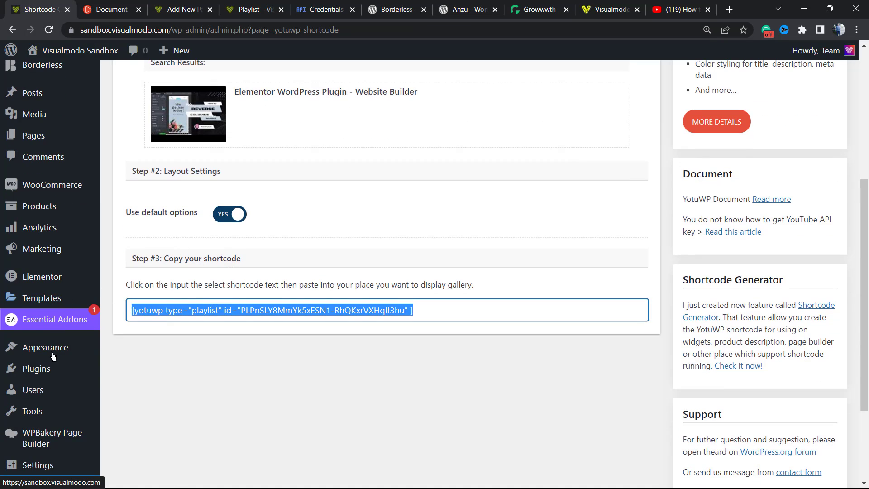
pyautogui.scroll(-2, 49, 353)
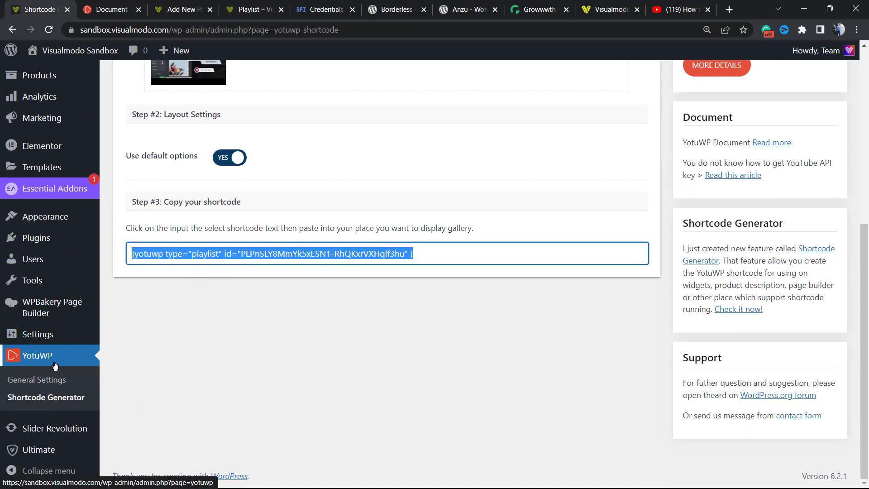
pyautogui.click(62, 378)
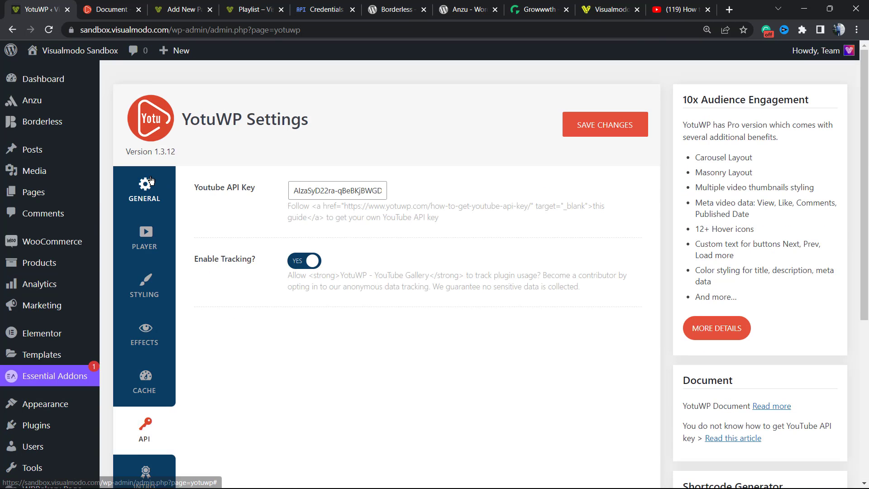
pyautogui.click(151, 181)
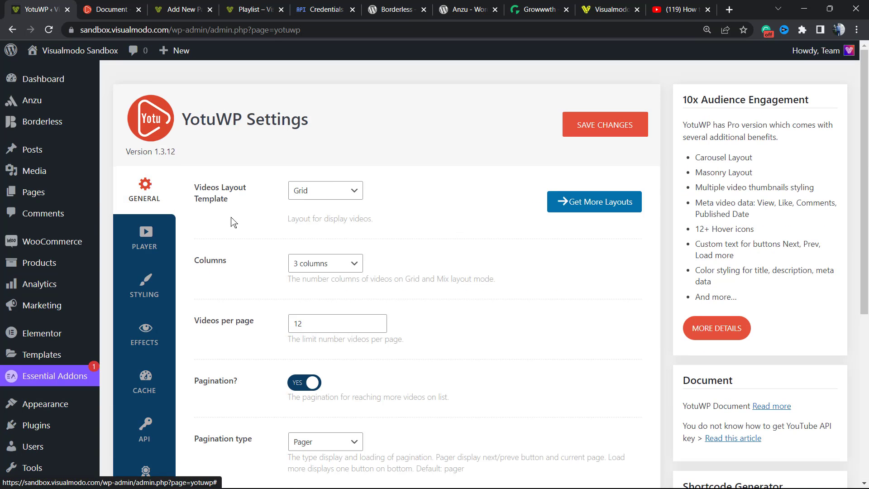
pyautogui.click(333, 195)
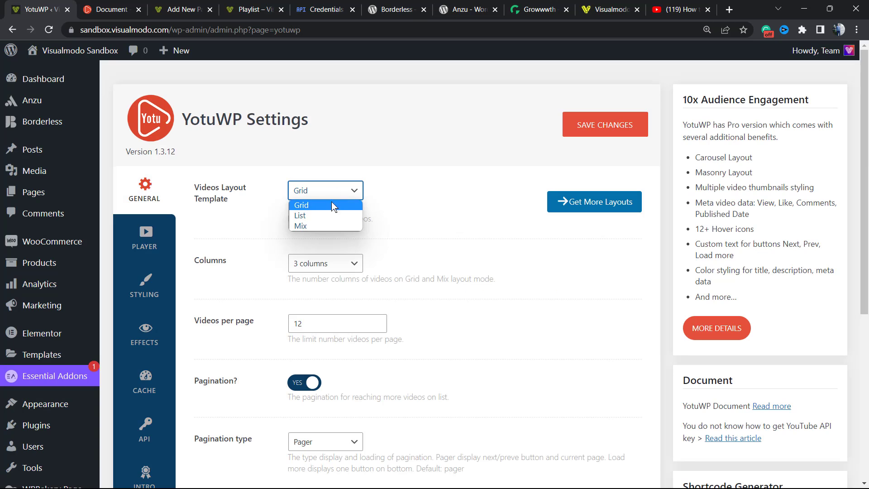
pyautogui.click(322, 225)
pyautogui.click(582, 135)
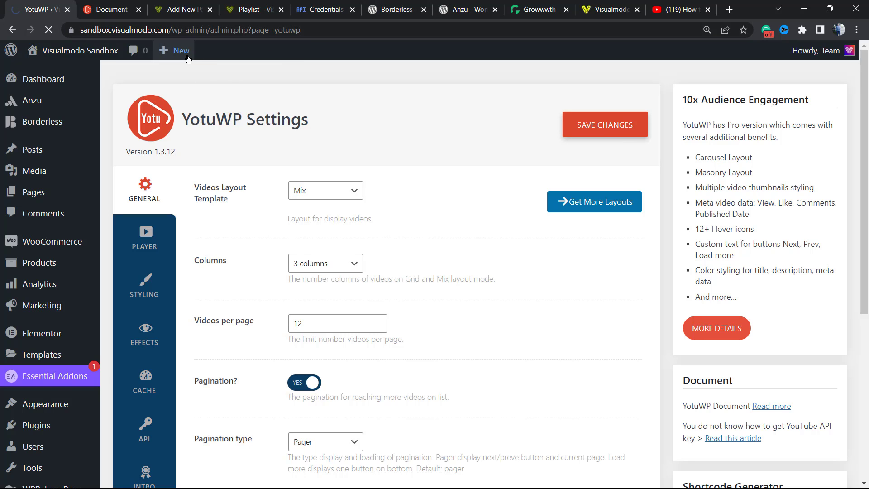
pyautogui.click(258, 6)
# Reload the Playlist preview and scroll through the Mix layout.
pyautogui.press('F5')
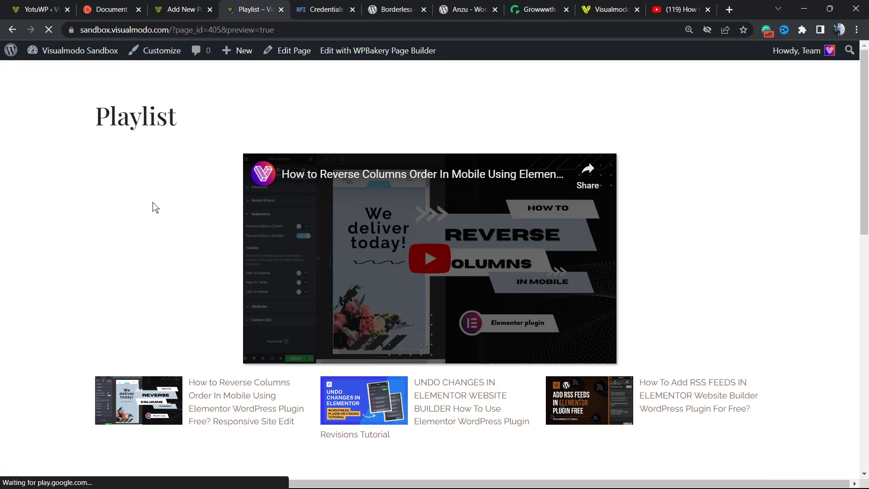
pyautogui.scroll(-4, 145, 208)
pyautogui.scroll(-7, 143, 206)
pyautogui.scroll(9, 140, 205)
pyautogui.scroll(2, 136, 204)
# Close the YotuWP documentation tab, then set Videos Layout Template to List and save.
pyautogui.click(178, 9)
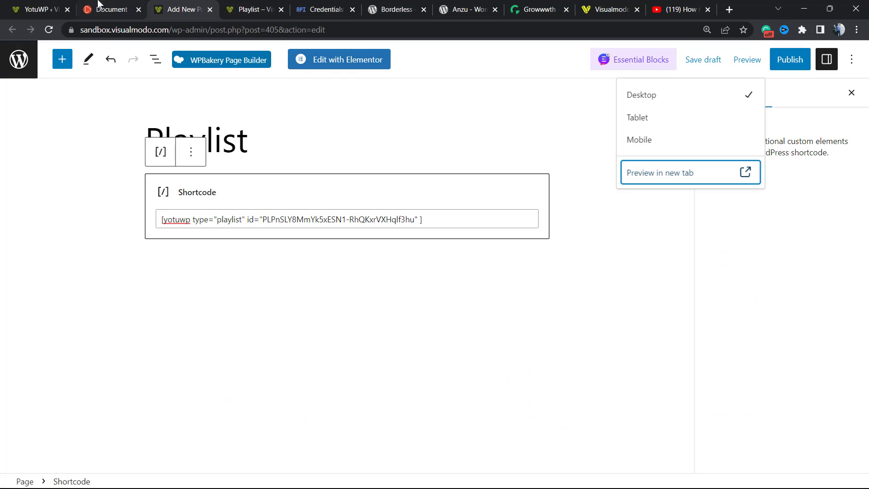
pyautogui.click(111, 4)
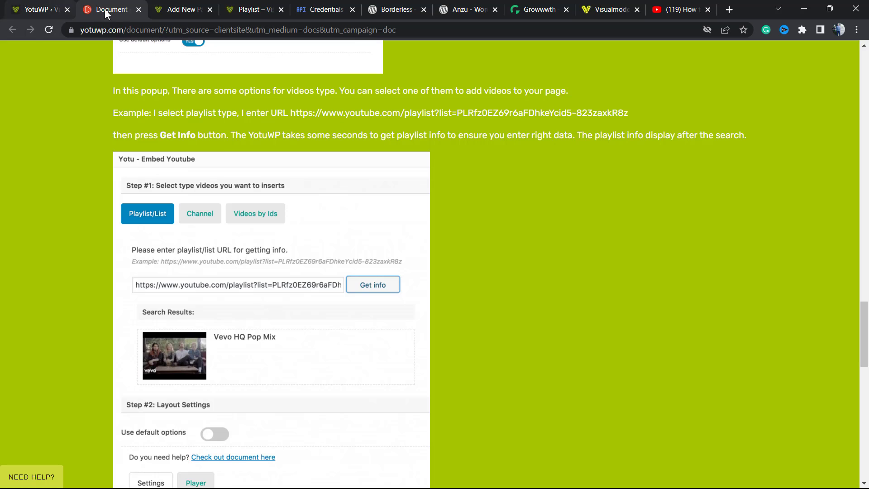
pyautogui.click(139, 10)
pyautogui.click(44, 4)
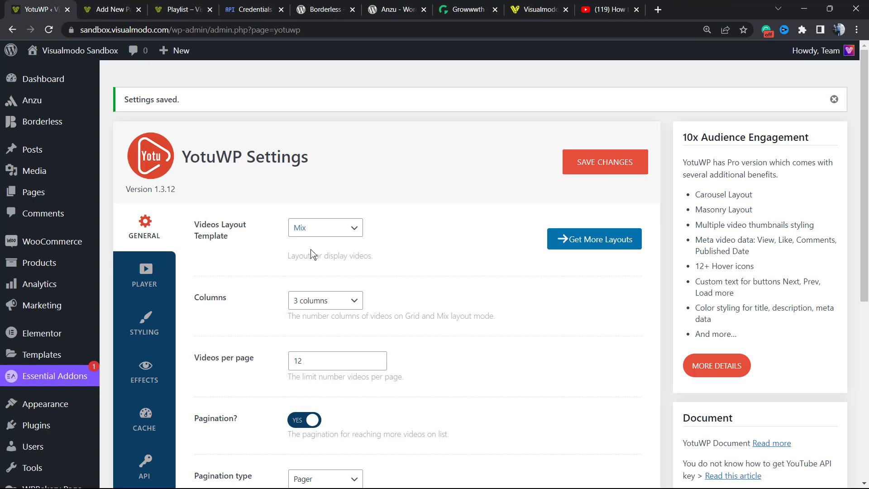
pyautogui.click(328, 227)
pyautogui.click(333, 253)
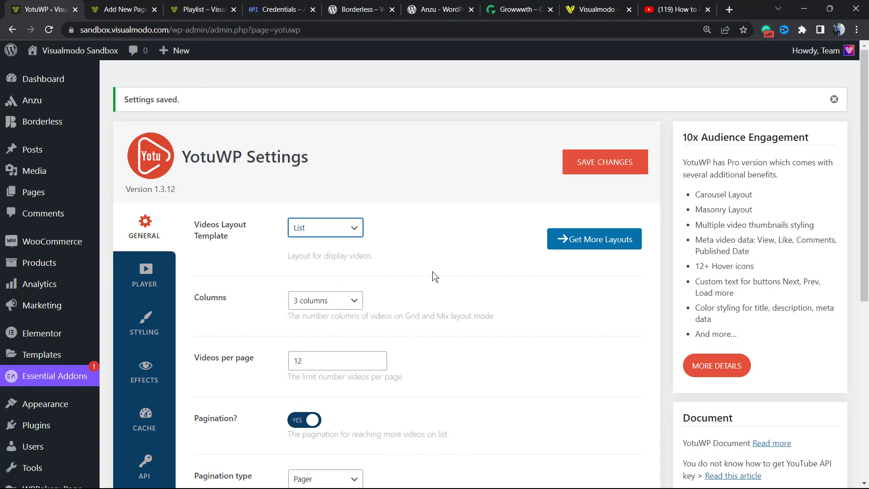
pyautogui.click(605, 162)
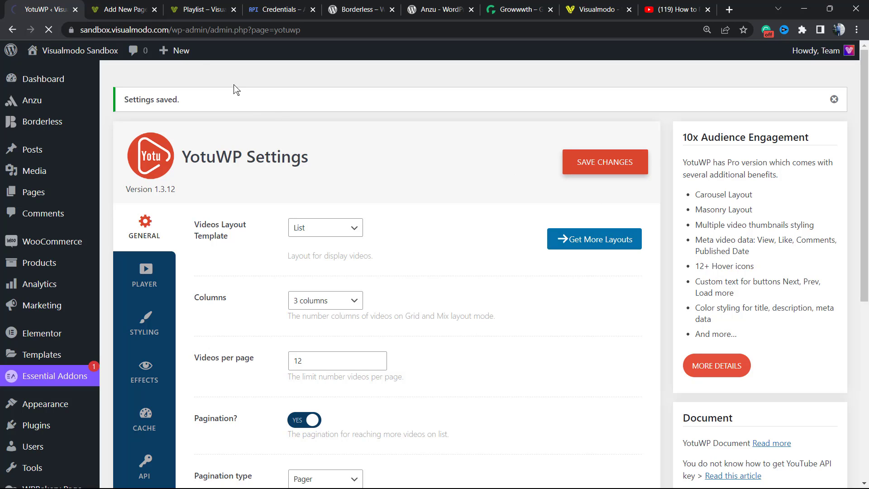
# Scroll through the Playlist preview showing videos stacked as a list.
pyautogui.click(203, 10)
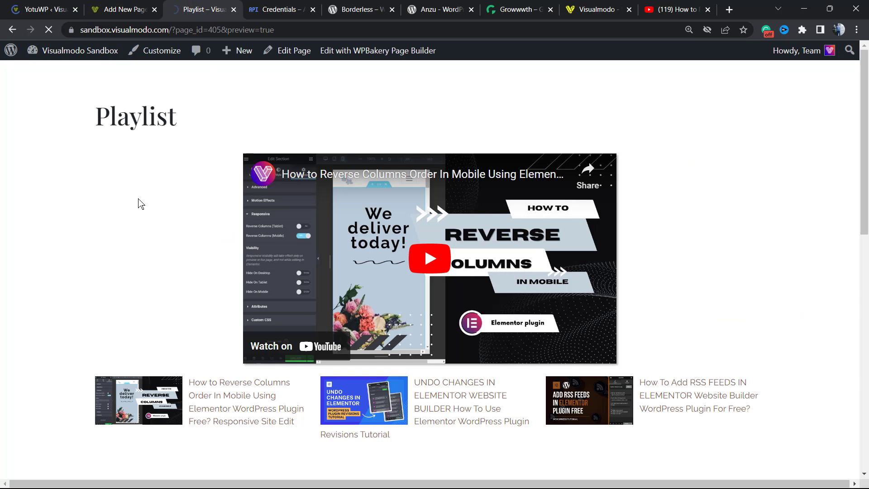
pyautogui.scroll(-5, 120, 215)
pyautogui.scroll(-15, 118, 213)
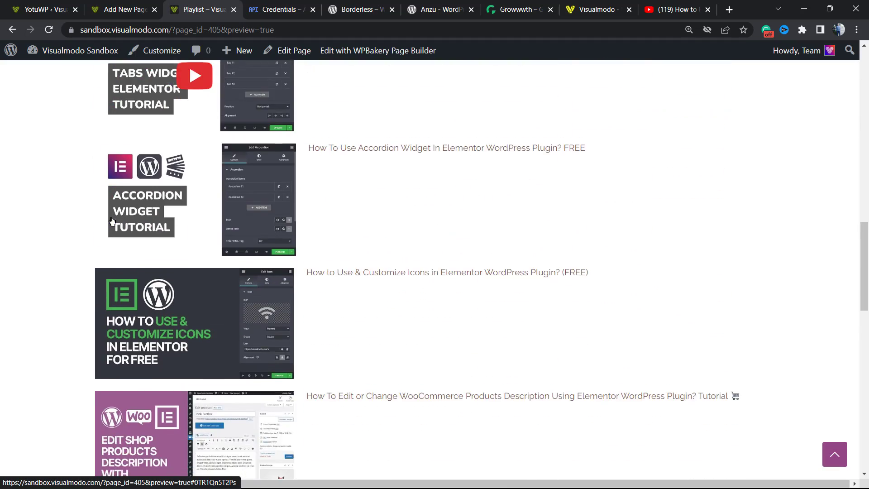
pyautogui.scroll(20, 111, 221)
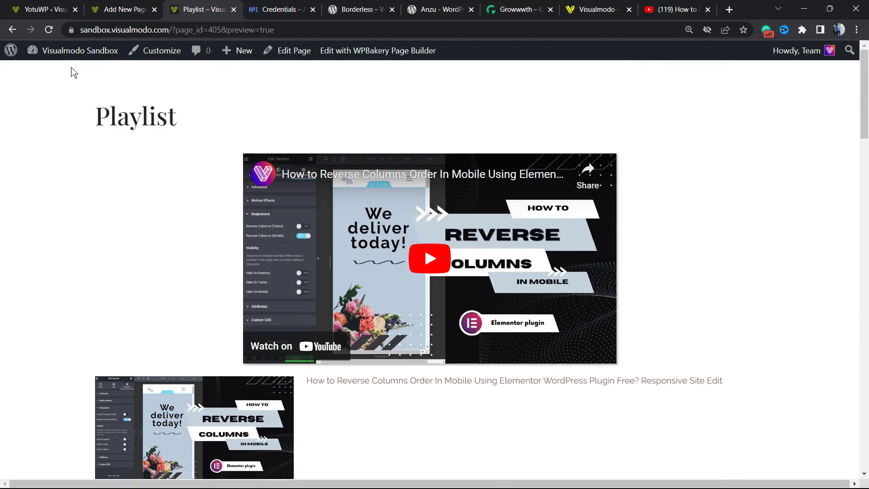
# Switch the YotuWP layout template back to Mix with 4 columns.
pyautogui.click(76, 17)
pyautogui.scroll(-1, 299, 246)
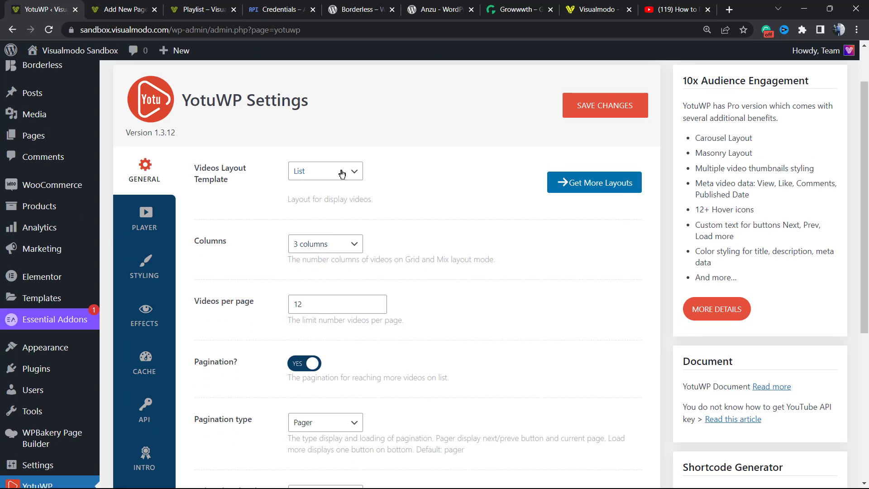
pyautogui.click(342, 174)
pyautogui.click(316, 205)
pyautogui.click(338, 244)
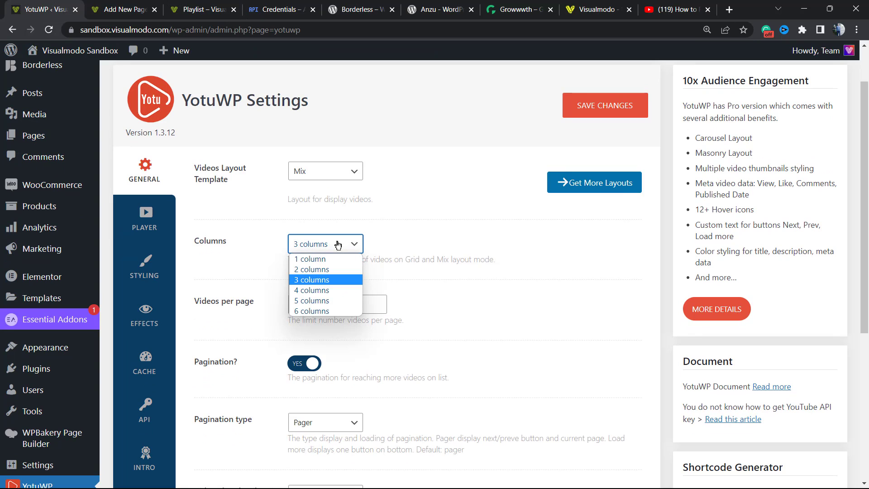
pyautogui.click(330, 290)
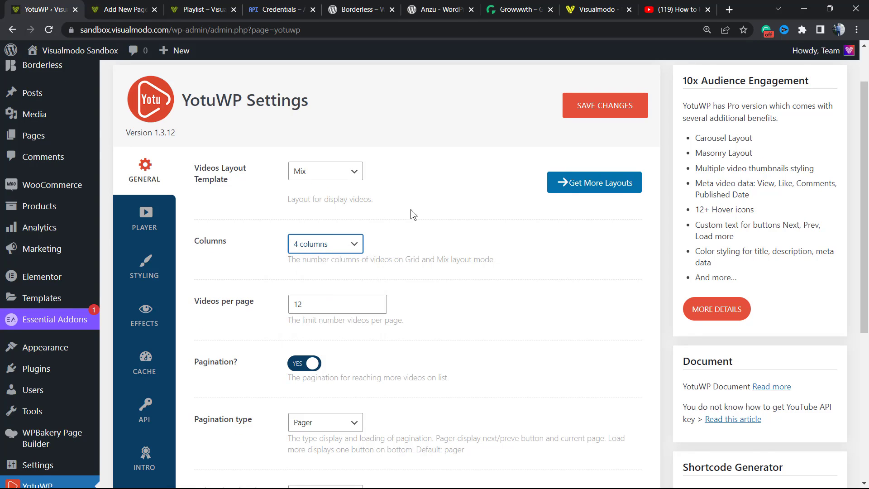
# Keep Pager pagination and the HD - 16:9 thumbnail ratio, then save the settings.
pyautogui.scroll(-1, 383, 214)
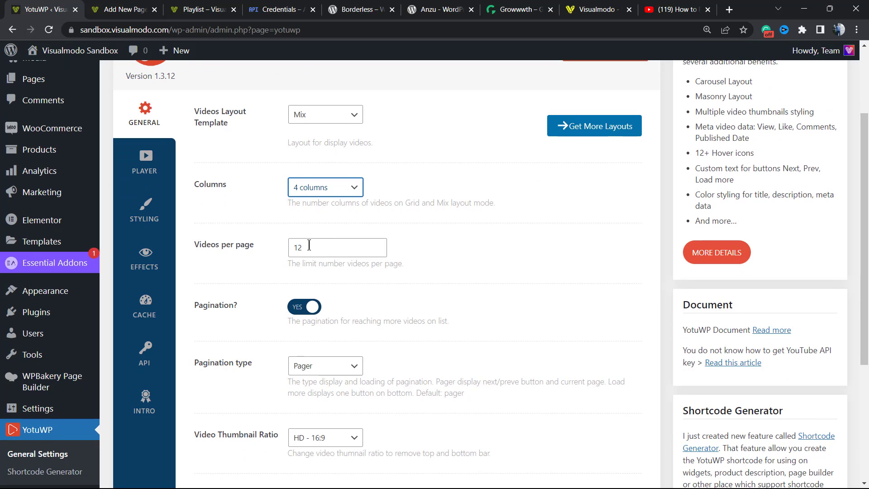
pyautogui.scroll(-2, 308, 246)
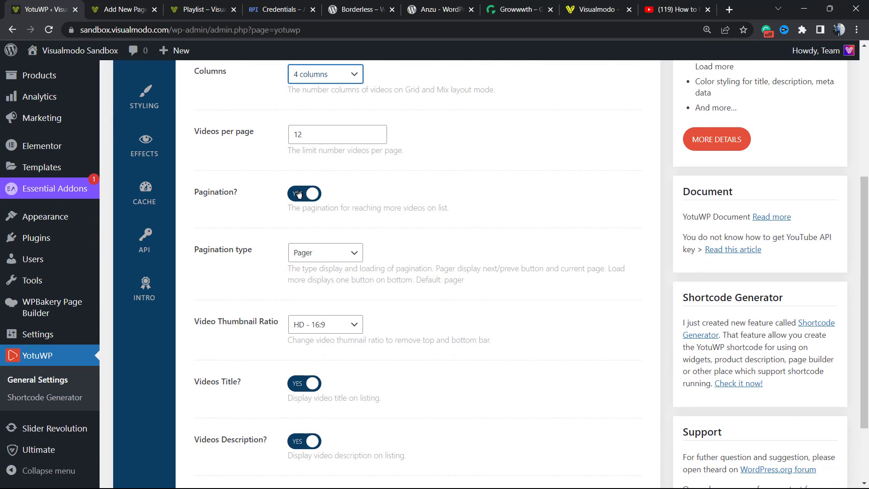
pyautogui.click(322, 258)
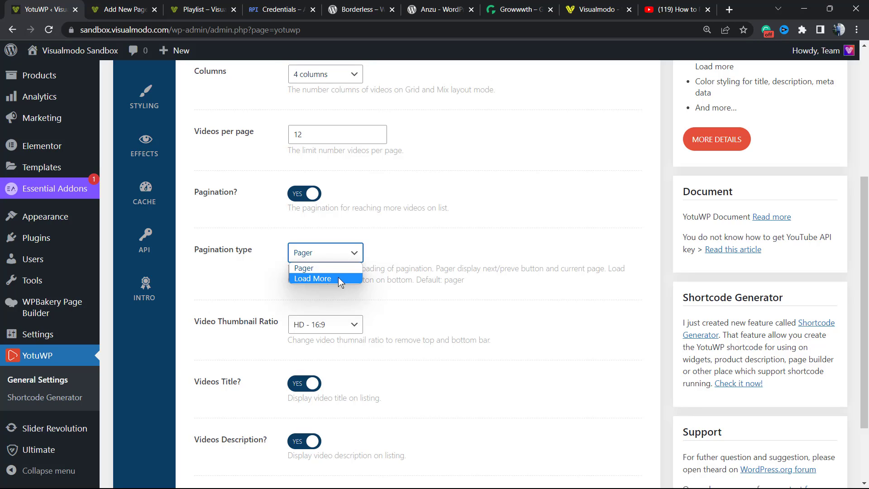
pyautogui.click(337, 267)
pyautogui.scroll(-1, 315, 270)
pyautogui.click(318, 266)
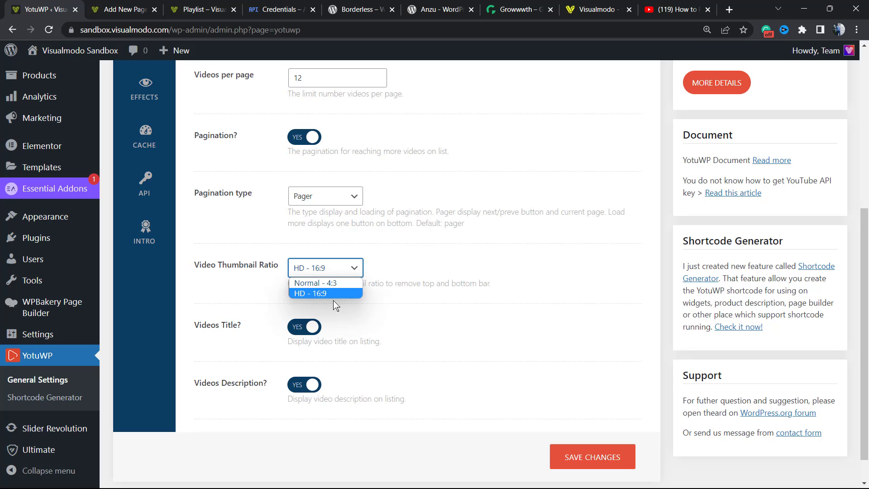
pyautogui.click(408, 291)
pyautogui.scroll(-1, 380, 293)
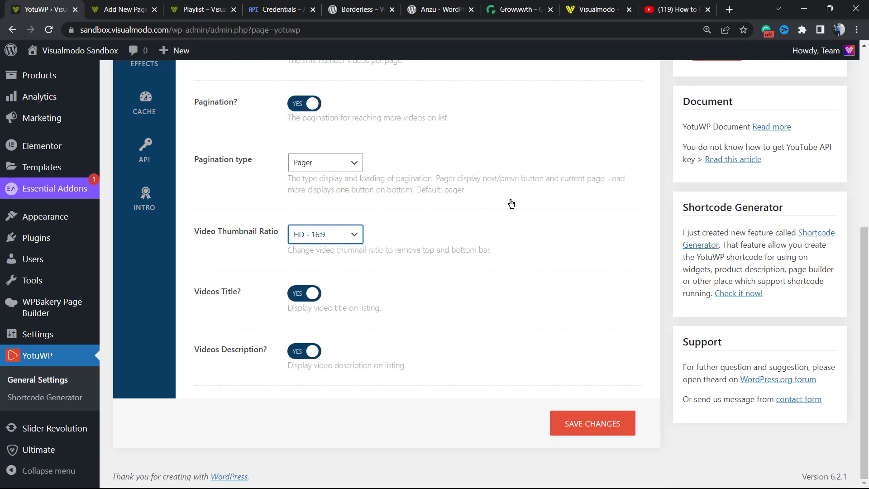
pyautogui.scroll(6, 498, 185)
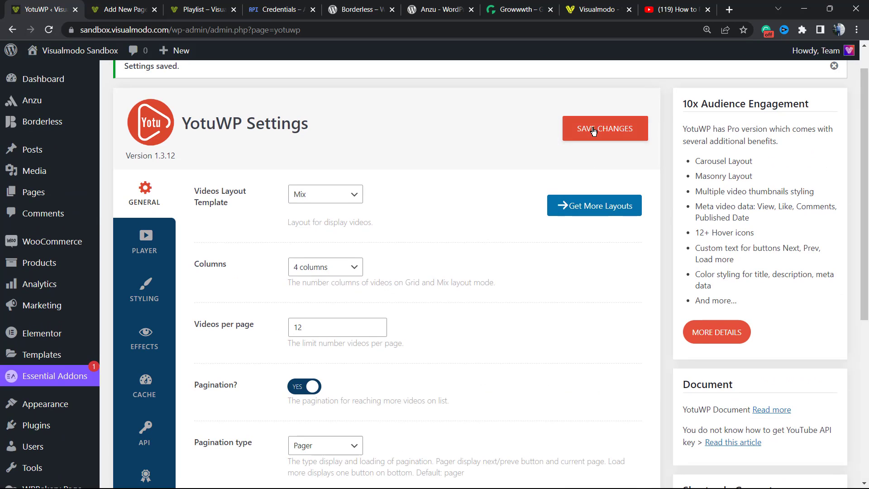
pyautogui.click(594, 132)
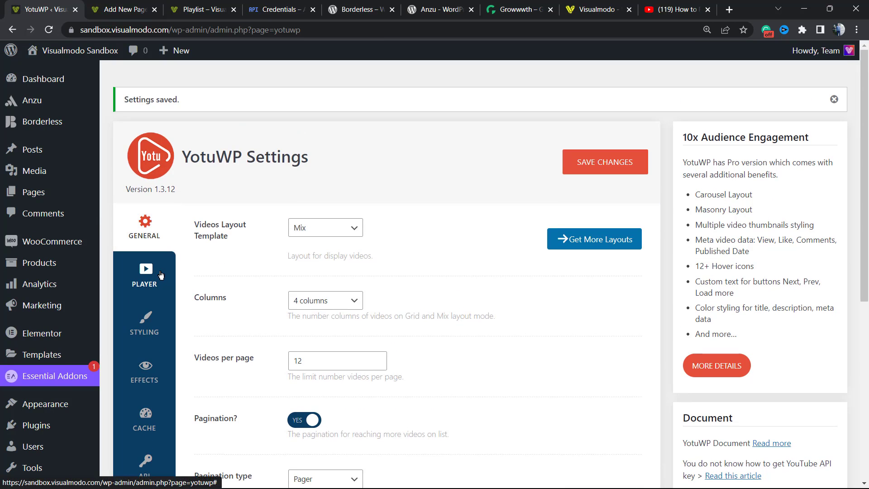
# In the YotuWP Player settings, turn on auto-playing the next video.
pyautogui.click(161, 275)
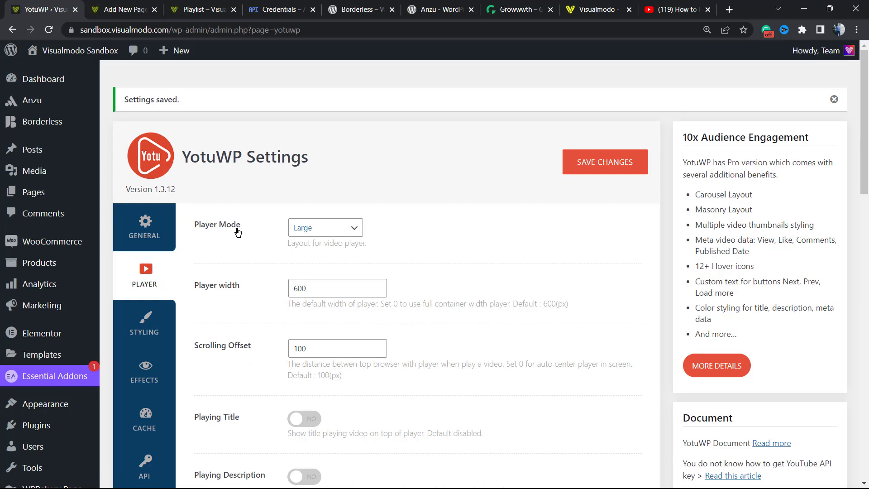
pyautogui.scroll(-1, 286, 247)
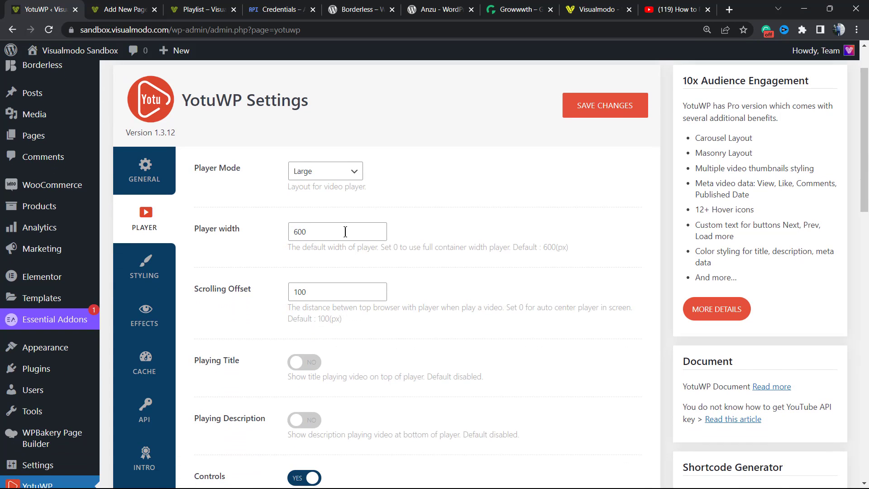
pyautogui.scroll(-1, 320, 242)
pyautogui.scroll(-1, 348, 237)
pyautogui.scroll(-1, 315, 307)
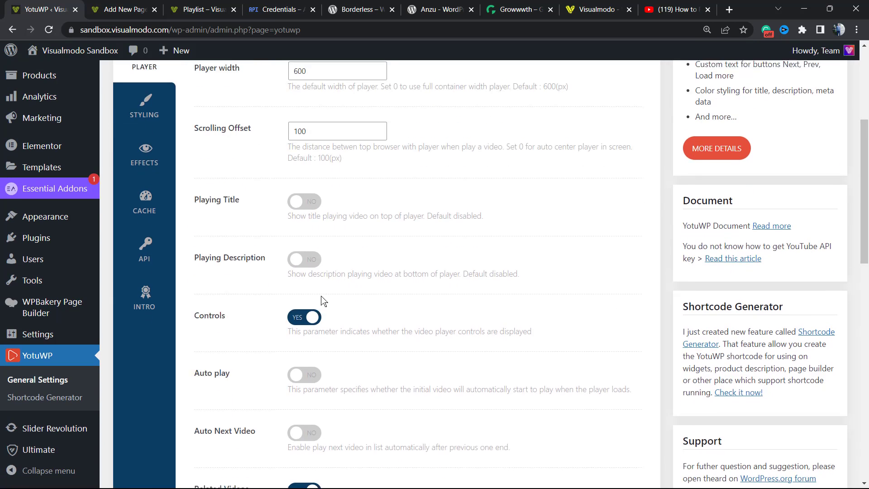
pyautogui.scroll(-2, 256, 287)
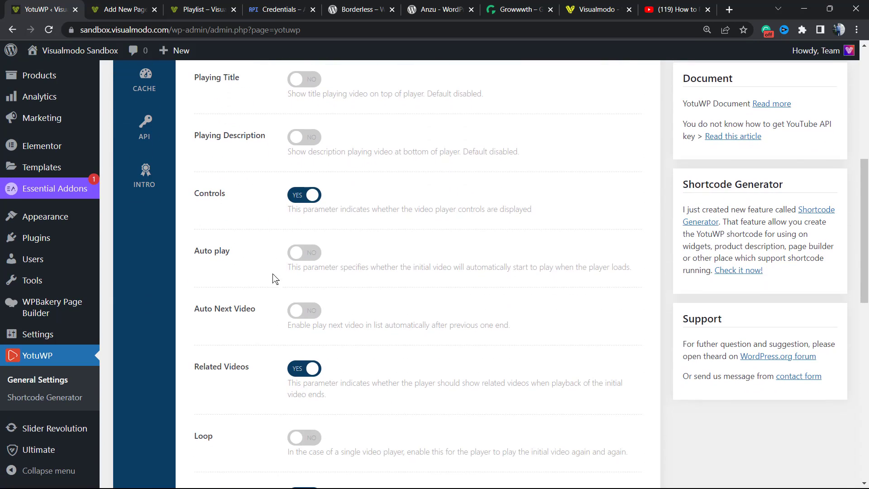
pyautogui.scroll(-1, 264, 299)
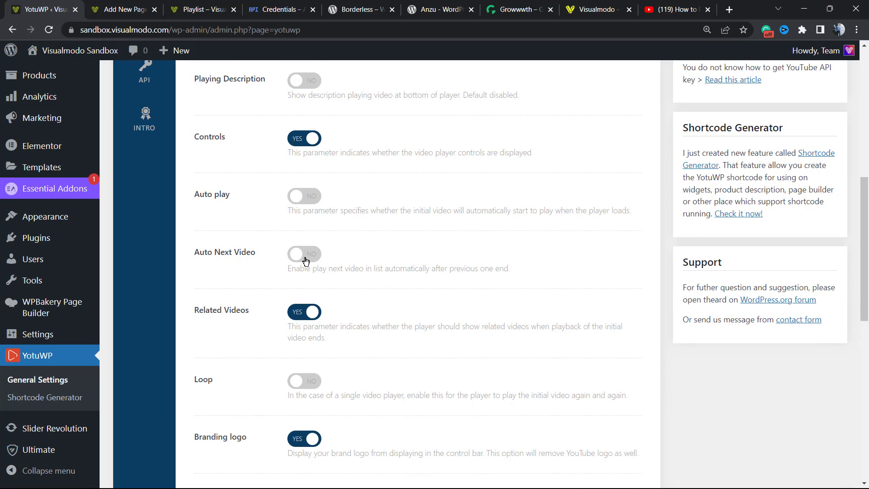
pyautogui.scroll(-2, 294, 258)
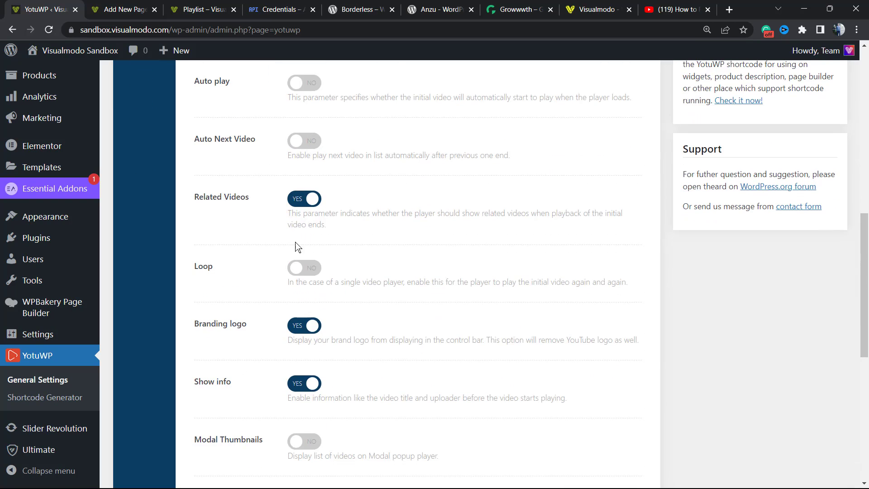
pyautogui.click(307, 143)
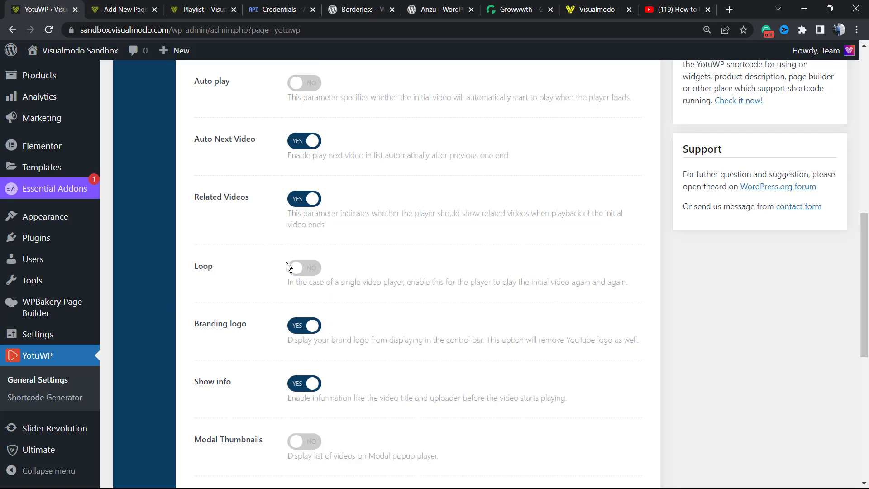
# Look over the remaining player options and save the Player settings.
pyautogui.scroll(-1, 251, 364)
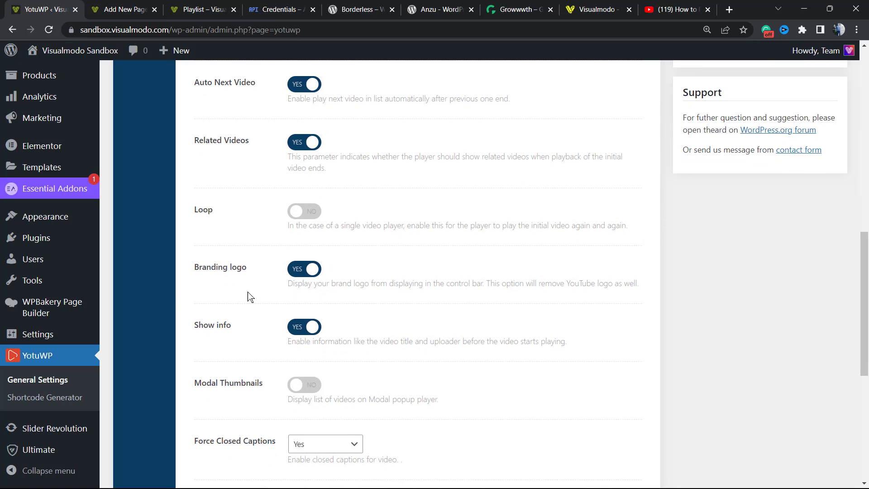
pyautogui.scroll(-1, 302, 278)
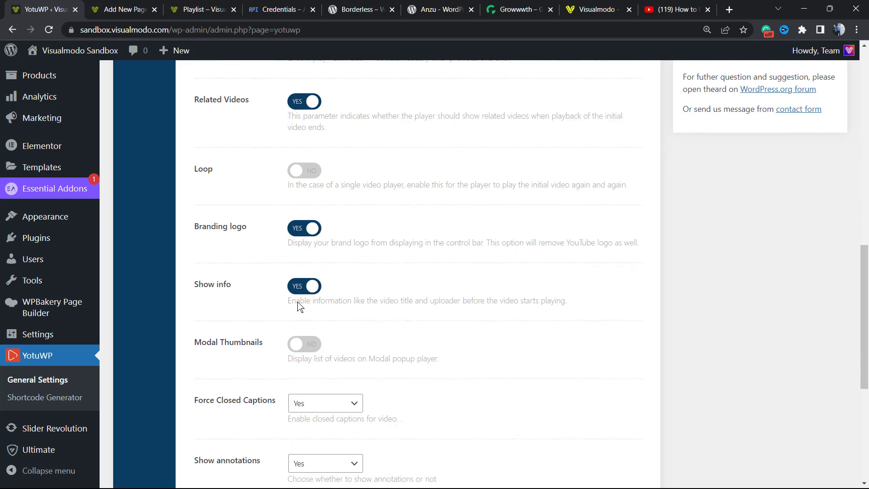
pyautogui.scroll(-2, 312, 299)
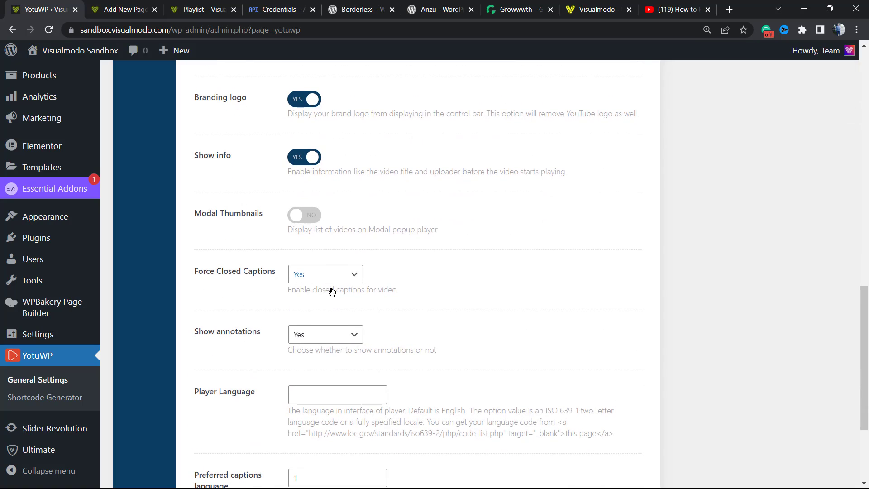
pyautogui.scroll(-3, 335, 279)
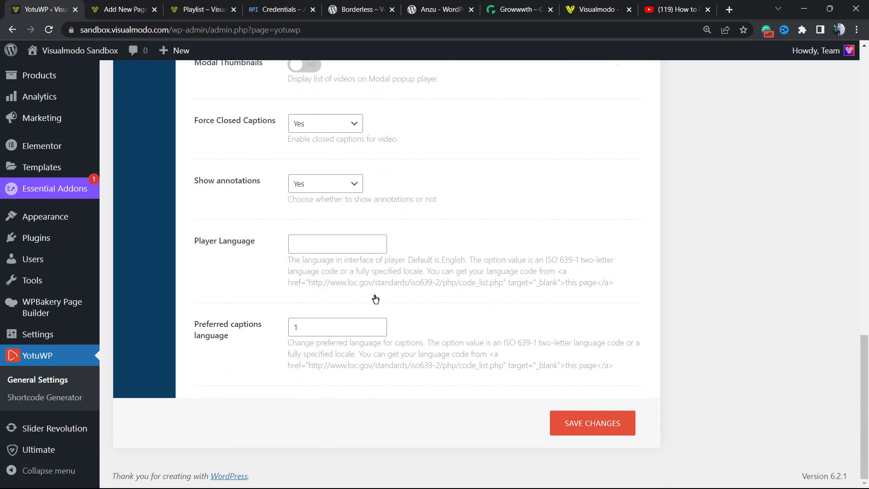
pyautogui.scroll(4, 572, 330)
pyautogui.scroll(-3, 625, 372)
pyautogui.scroll(11, 577, 198)
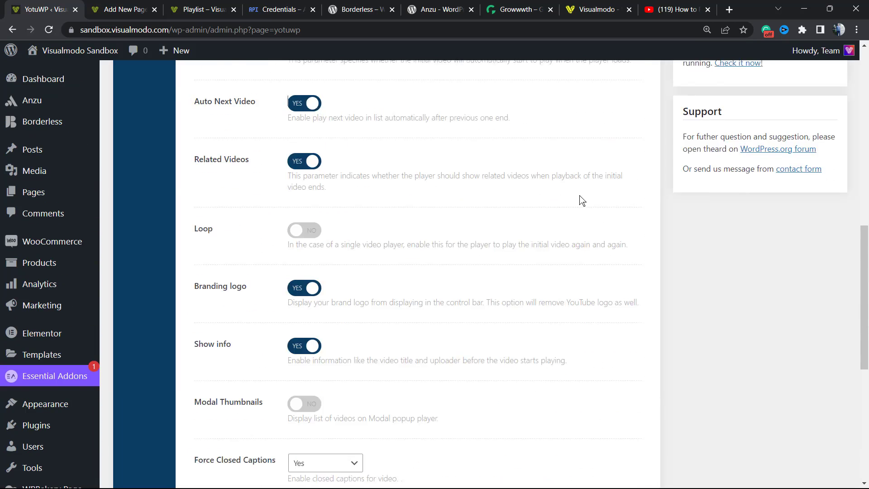
pyautogui.scroll(4, 574, 202)
pyautogui.click(592, 164)
# Scroll the Playlist preview to check the player above twelve thumbnails in three rows of four.
pyautogui.click(204, 9)
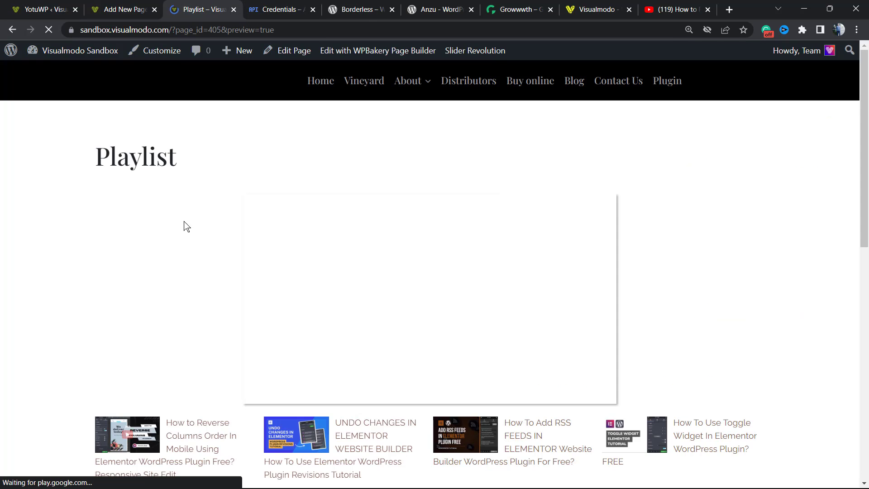
pyautogui.scroll(-5, 172, 213)
pyautogui.scroll(3, 163, 210)
pyautogui.scroll(-6, 161, 204)
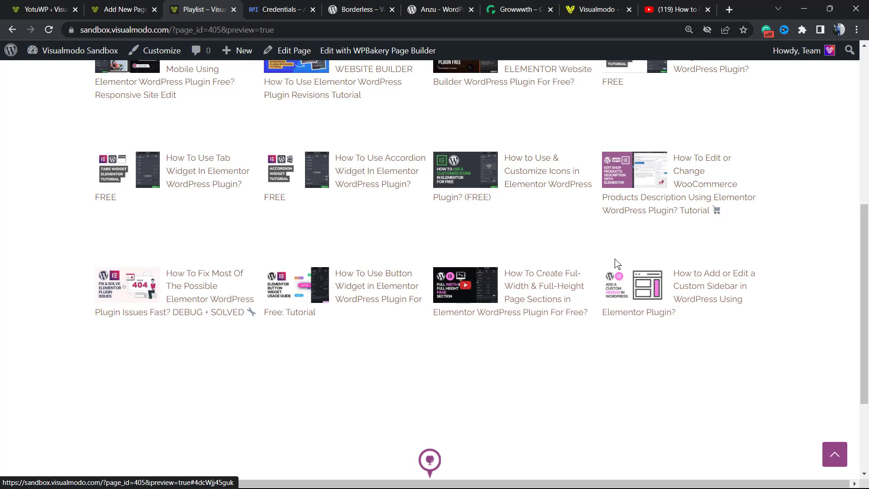
pyautogui.scroll(1, 611, 181)
pyautogui.scroll(-4, 452, 248)
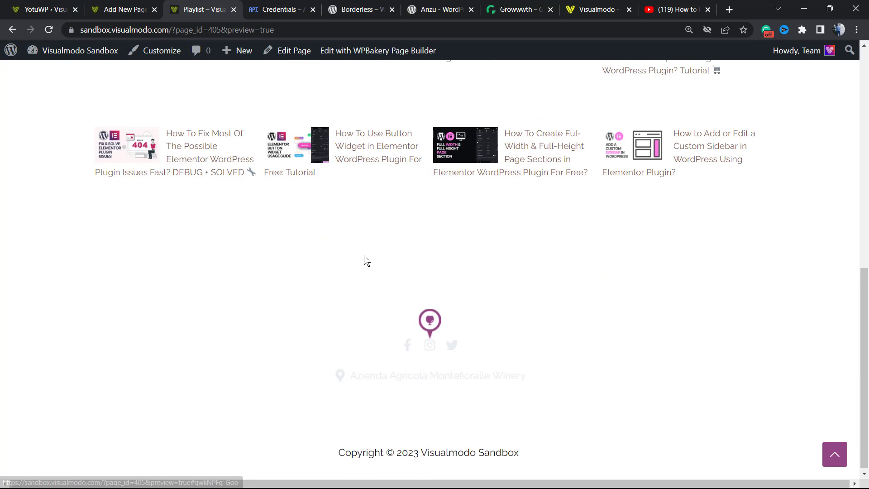
pyautogui.scroll(10, 358, 258)
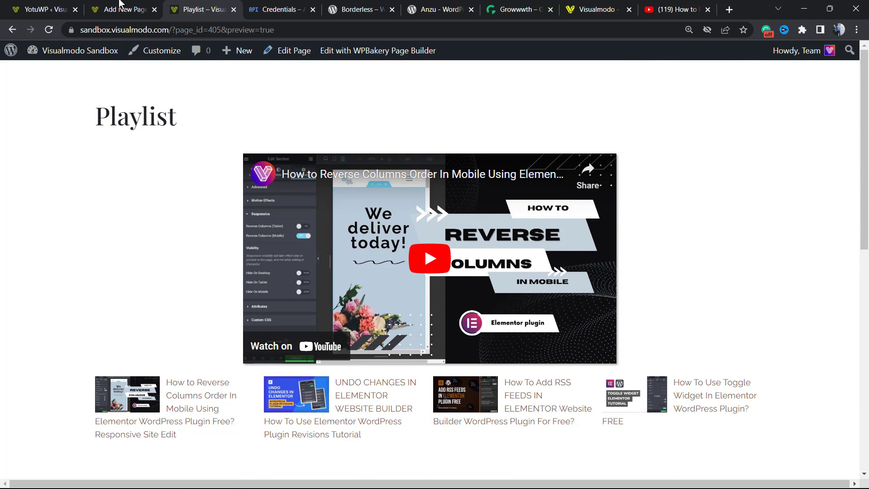
# In YotuWP Styling settings, choose the Default video thumbnail style.
pyautogui.click(122, 9)
pyautogui.click(64, 3)
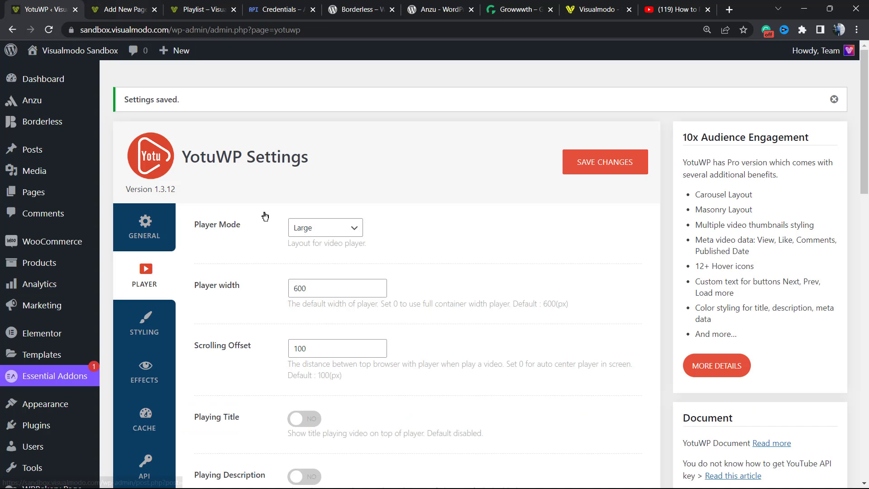
pyautogui.scroll(-5, 272, 266)
pyautogui.scroll(3, 170, 274)
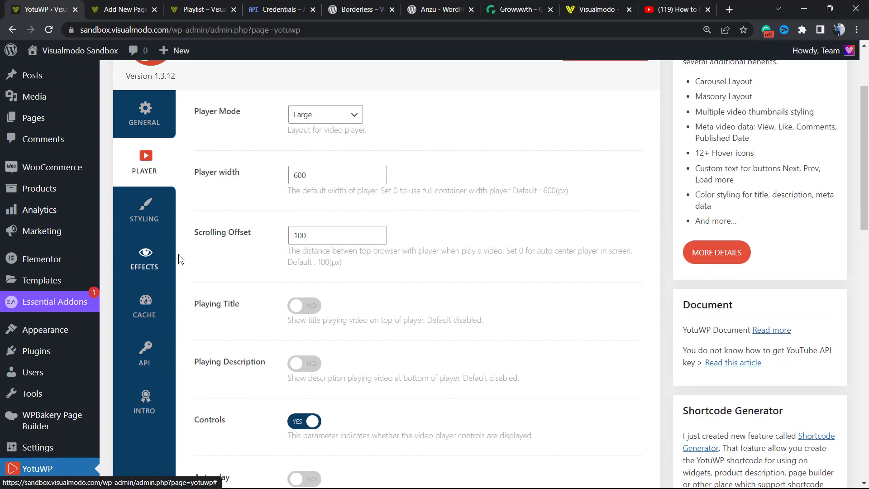
pyautogui.click(166, 205)
pyautogui.scroll(1, 278, 222)
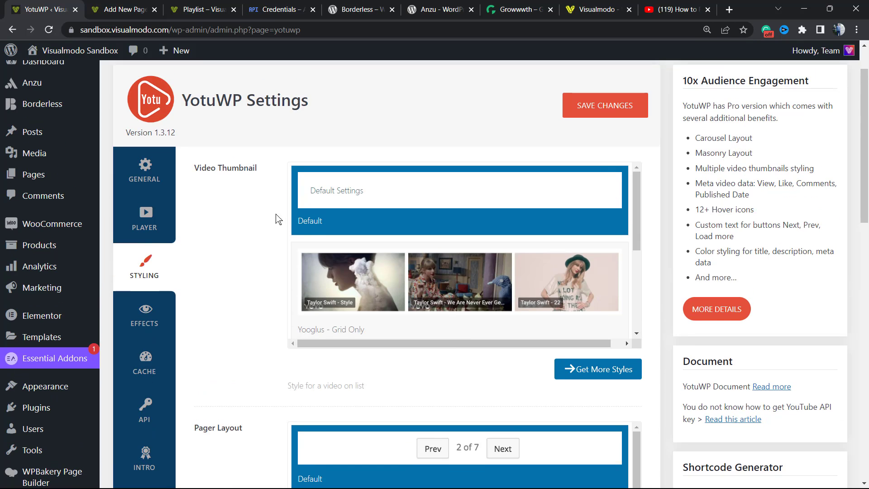
pyautogui.click(352, 196)
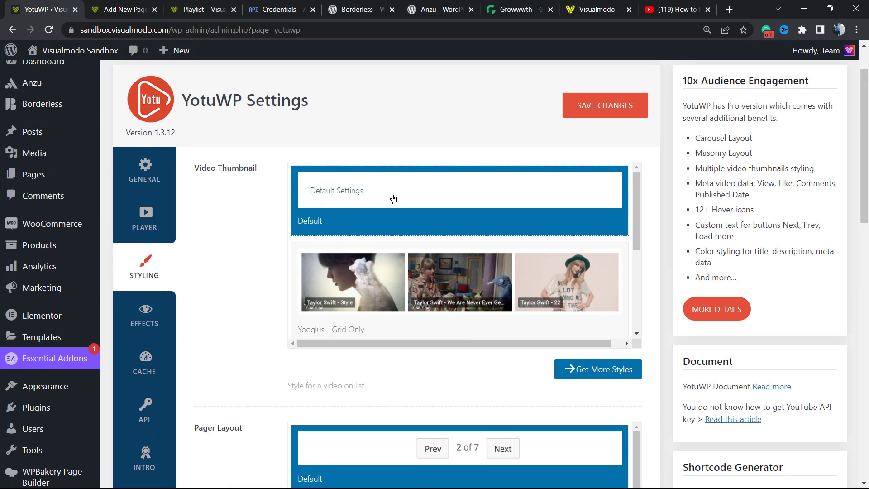
# Try the Default and Both Side No Text pager layouts and pager button styles, keeping Style 1.
pyautogui.scroll(-3, 267, 227)
pyautogui.click(332, 261)
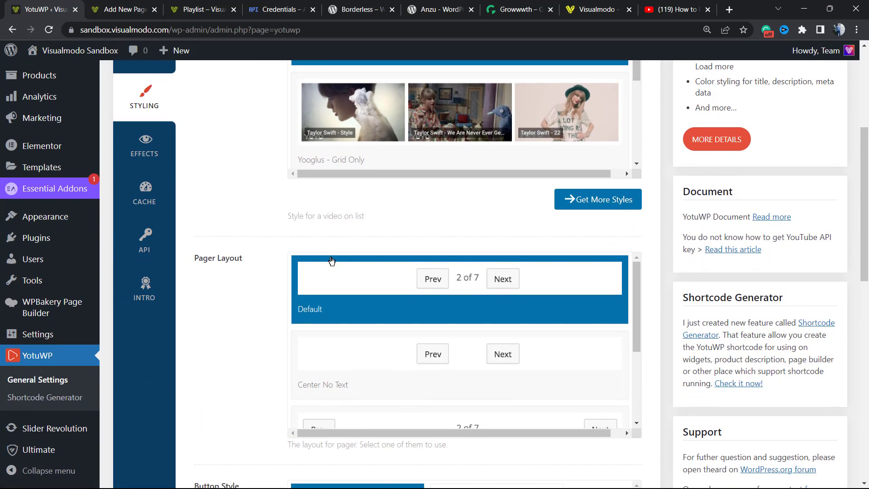
pyautogui.scroll(-5, 434, 272)
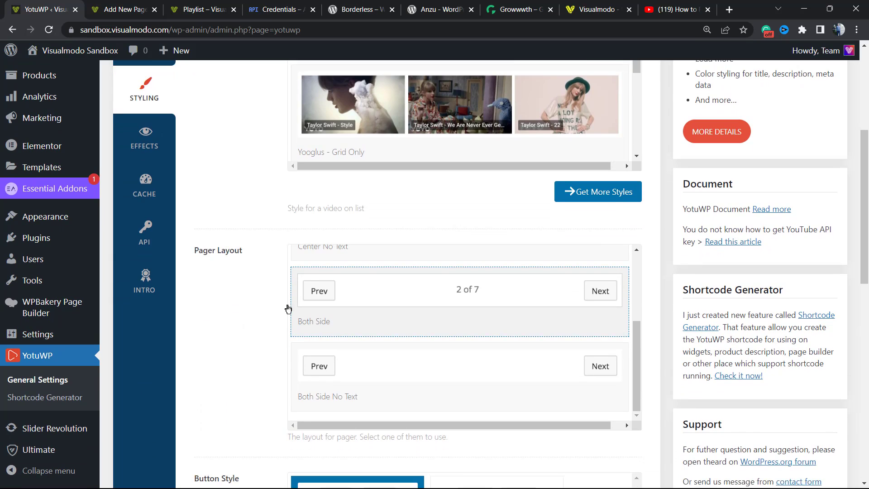
pyautogui.click(391, 301)
pyautogui.scroll(-3, 391, 301)
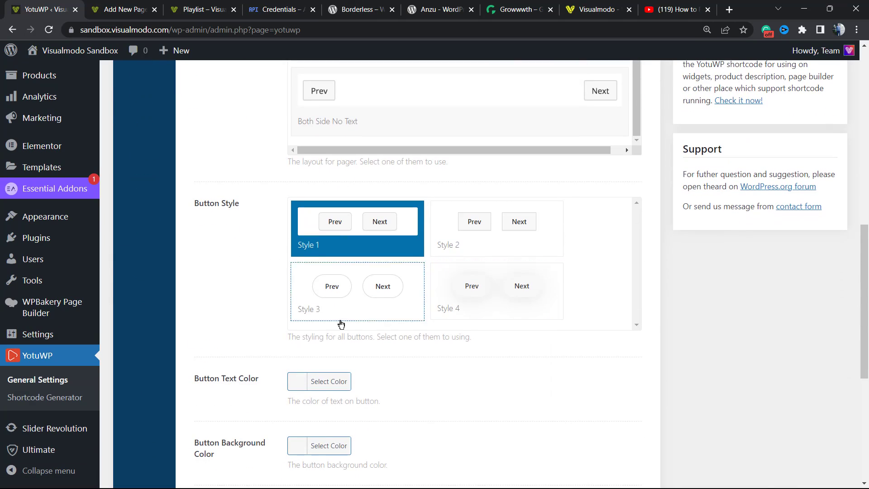
pyautogui.click(393, 308)
pyautogui.click(397, 254)
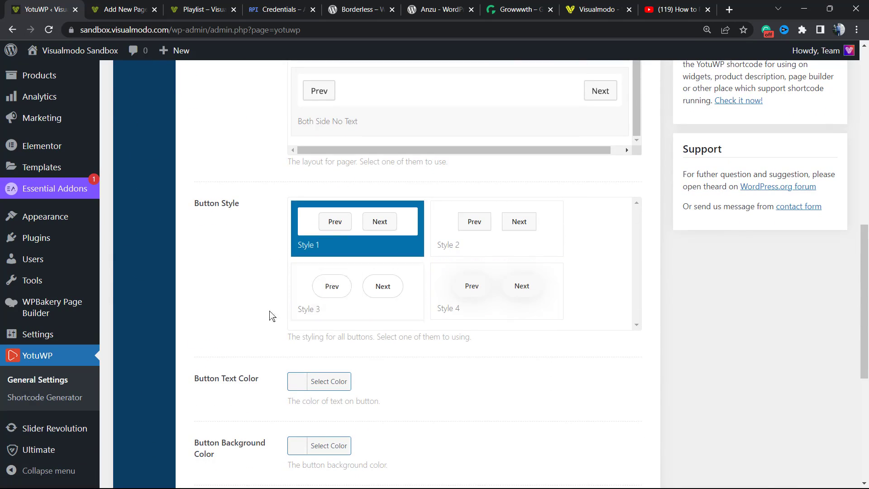
# Pick a grey Gallery Background Color with the colour picker.
pyautogui.scroll(-1, 215, 343)
pyautogui.scroll(-1, 215, 344)
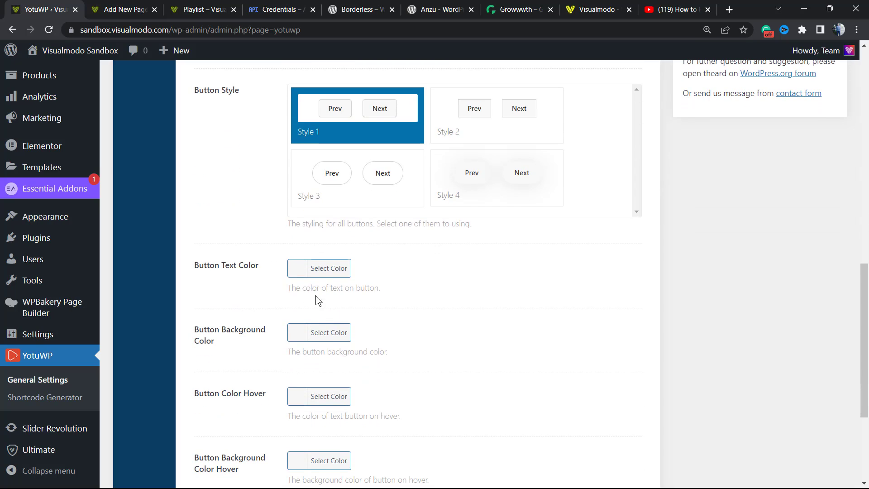
pyautogui.scroll(-1, 271, 296)
pyautogui.scroll(-2, 253, 249)
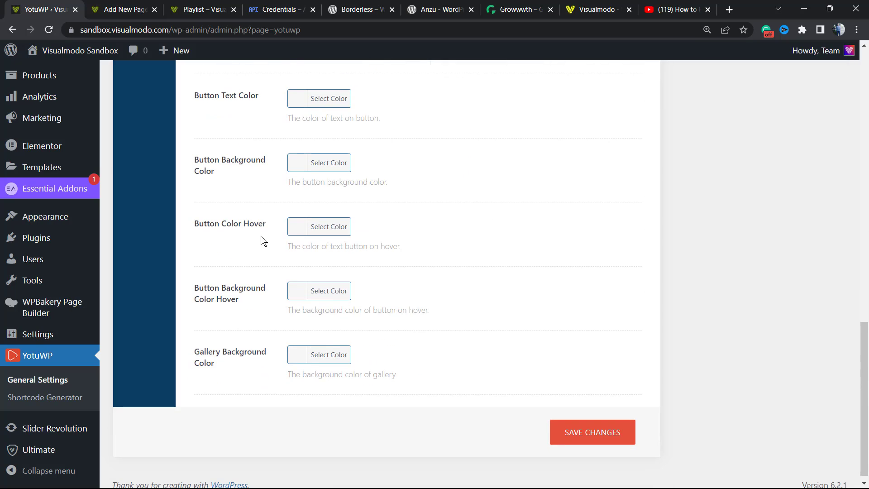
pyautogui.scroll(13, 257, 261)
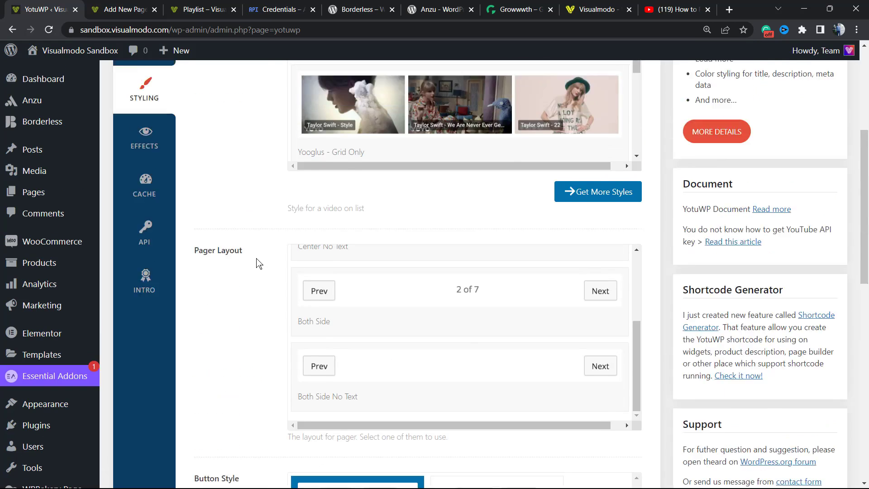
pyautogui.scroll(-5, 257, 262)
pyautogui.scroll(-6, 257, 267)
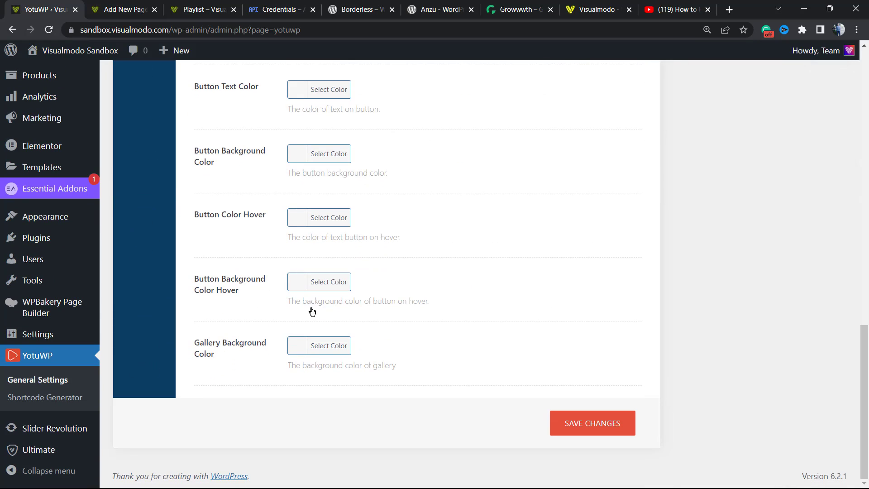
pyautogui.click(334, 346)
pyautogui.moveTo(320, 374); pyautogui.dragTo(274, 419)
pyautogui.click(319, 337)
# Save the YotuWP styling settings.
pyautogui.scroll(8, 518, 316)
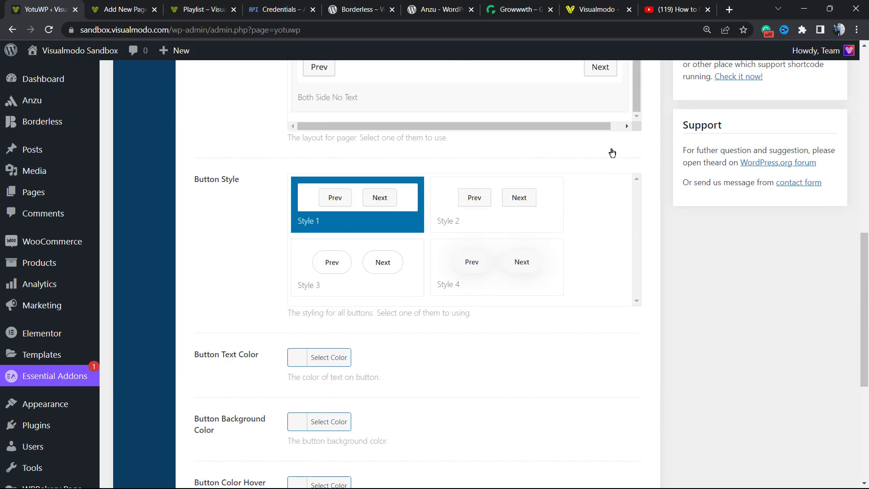
pyautogui.scroll(10, 611, 156)
pyautogui.click(604, 161)
pyautogui.scroll(-3, 479, 205)
pyautogui.scroll(-2, 351, 217)
pyautogui.scroll(-5, 316, 226)
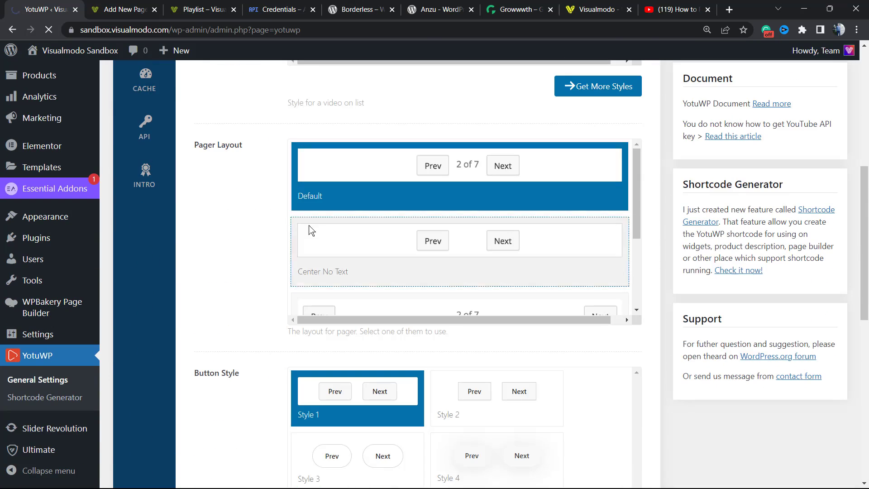
# Scroll through the Playlist preview to check the grey gallery background, then return to the page editor tab.
pyautogui.click(203, 10)
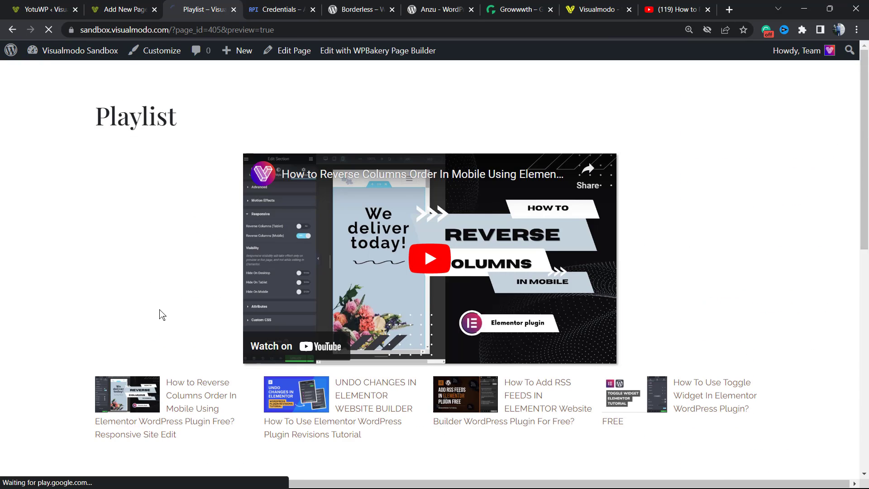
pyautogui.scroll(-3, 162, 312)
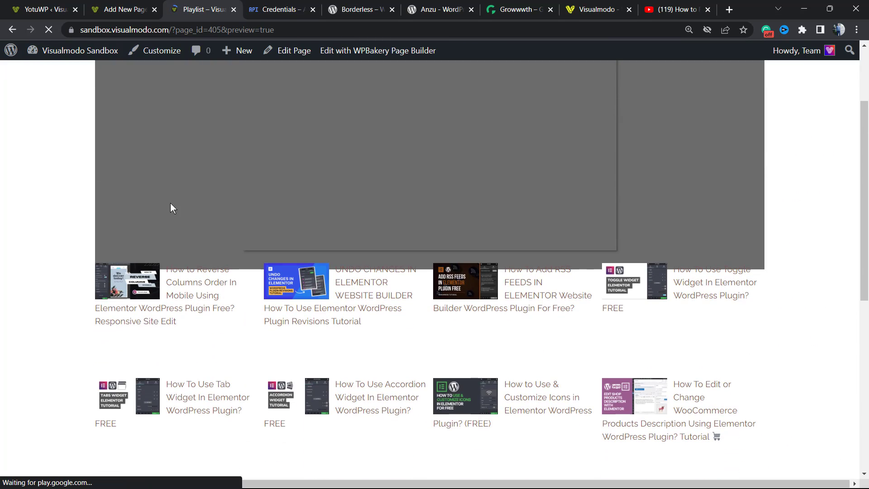
pyautogui.scroll(-3, 148, 213)
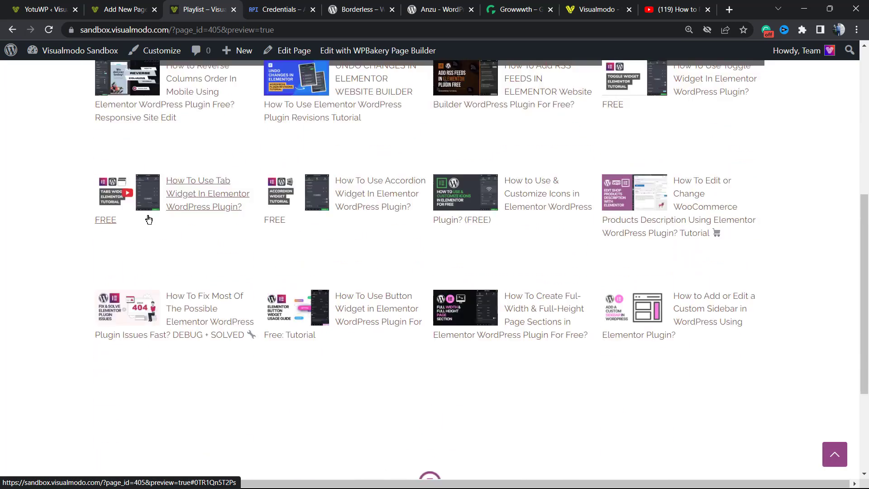
pyautogui.scroll(4, 148, 219)
pyautogui.scroll(-3, 406, 314)
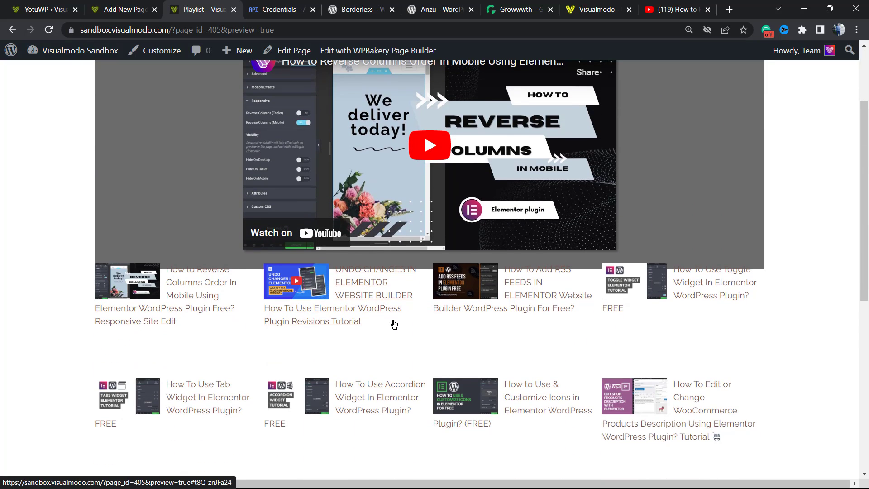
pyautogui.scroll(3, 485, 291)
pyautogui.click(121, 5)
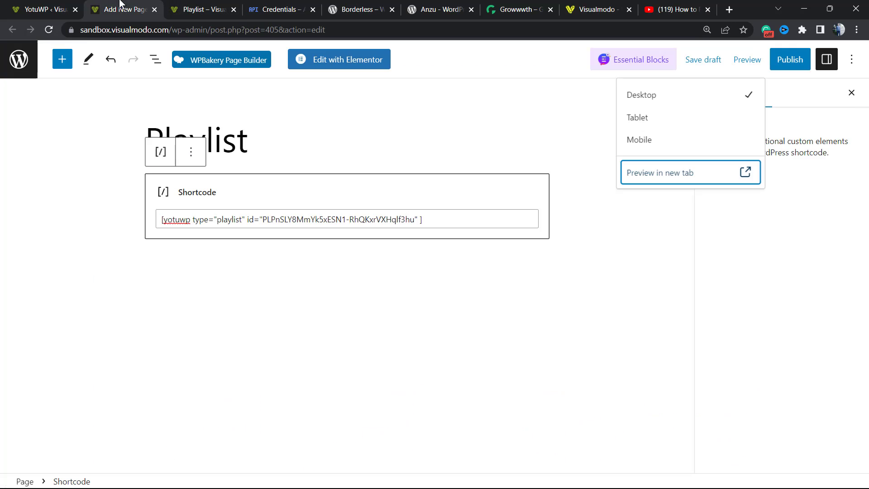
# Go back to YotuWP settings and look at the video hover effect options.
pyautogui.click(64, 8)
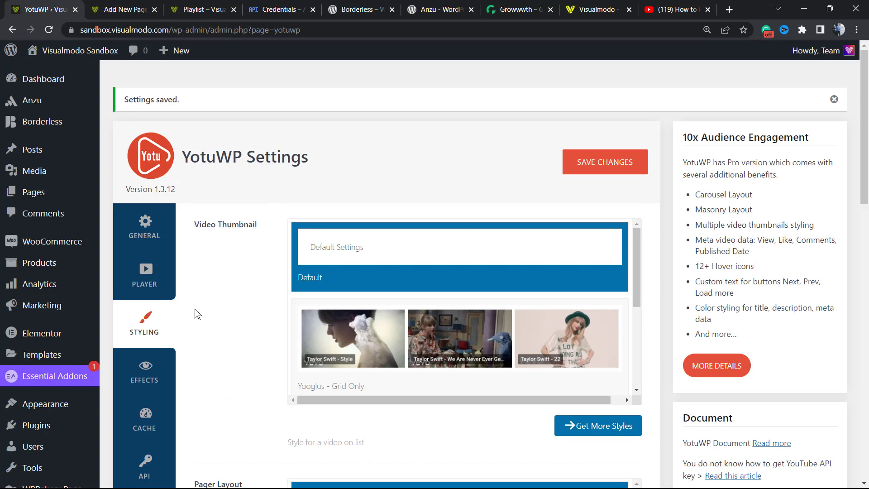
pyautogui.scroll(-4, 197, 317)
pyautogui.click(128, 269)
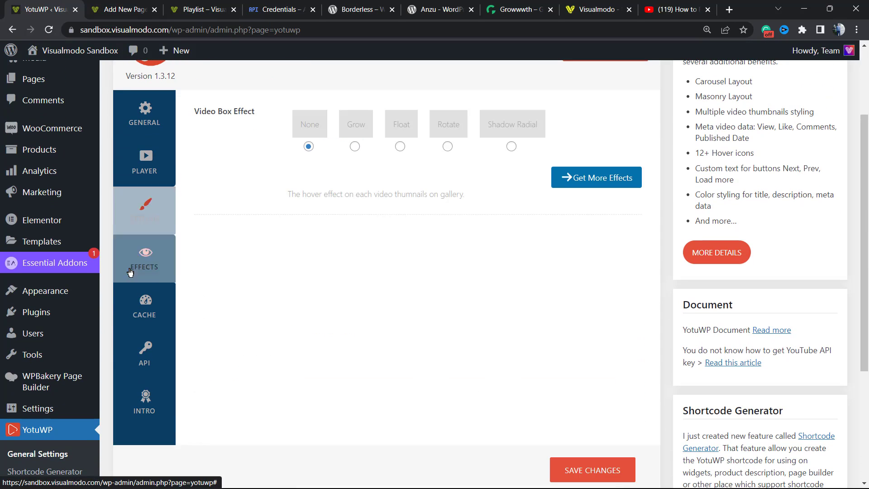
pyautogui.scroll(3, 265, 268)
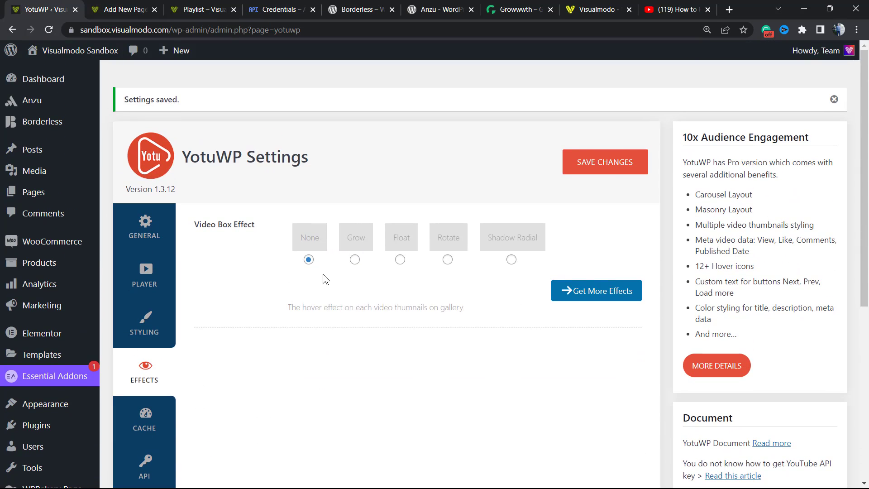
pyautogui.scroll(-3, 305, 280)
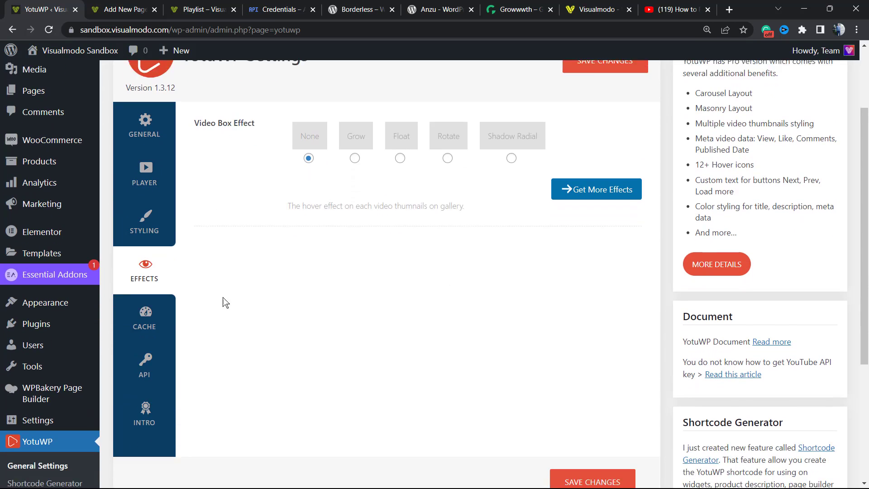
# Review the YotuWP Cache and Intro sections, then return to the General layout settings.
pyautogui.click(144, 306)
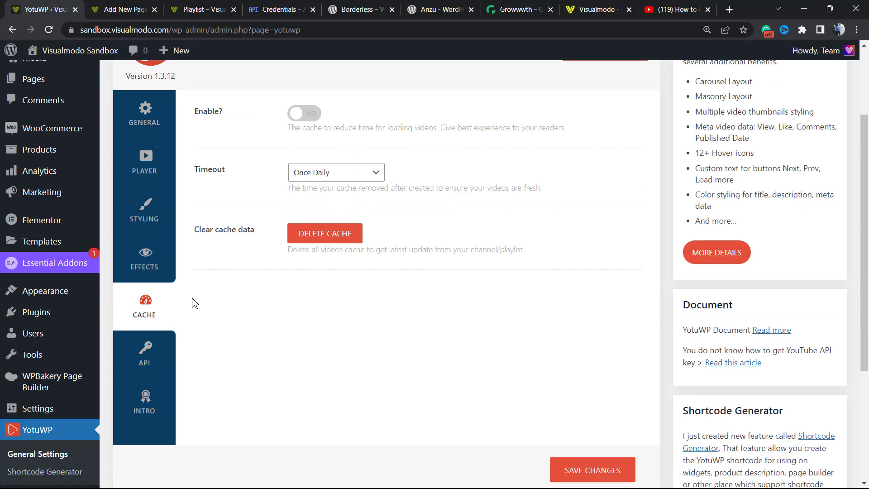
pyautogui.scroll(-1, 191, 302)
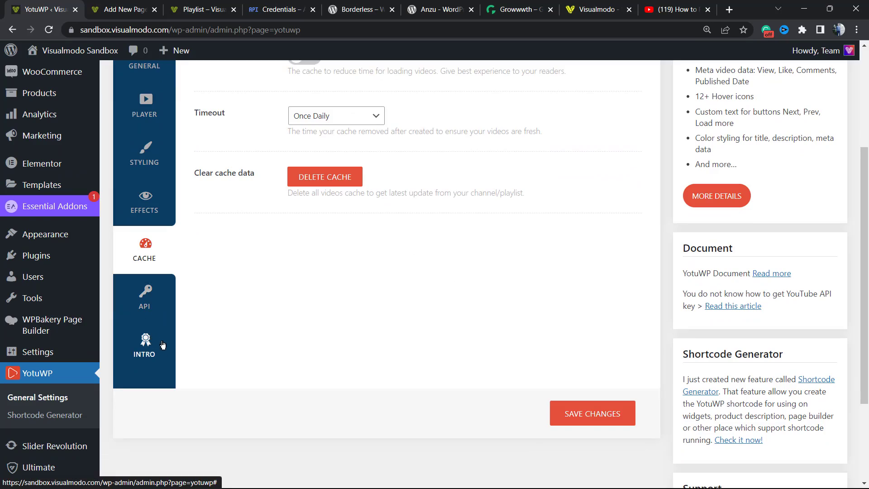
pyautogui.click(143, 346)
pyautogui.scroll(-3, 238, 315)
pyautogui.scroll(-1, 239, 315)
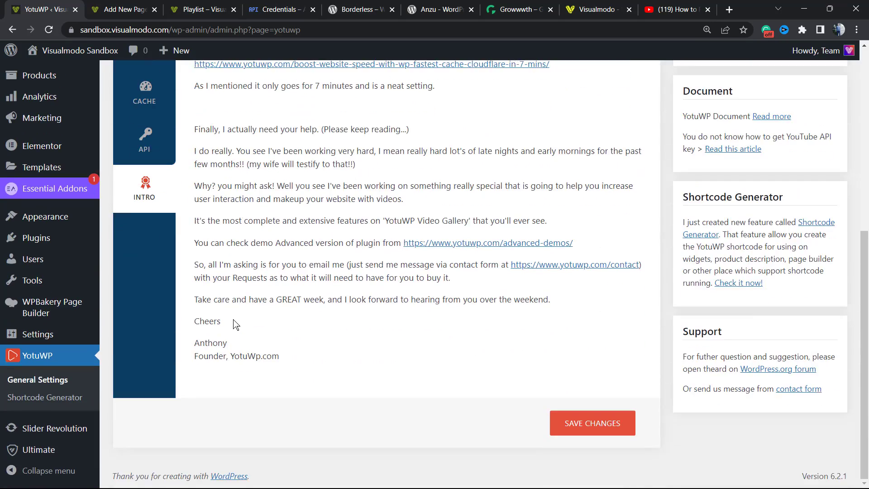
pyautogui.scroll(10, 226, 303)
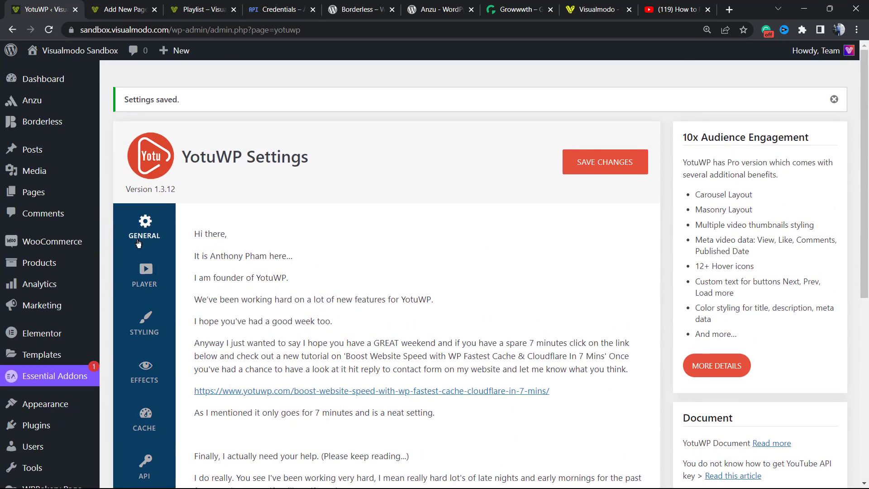
pyautogui.click(145, 227)
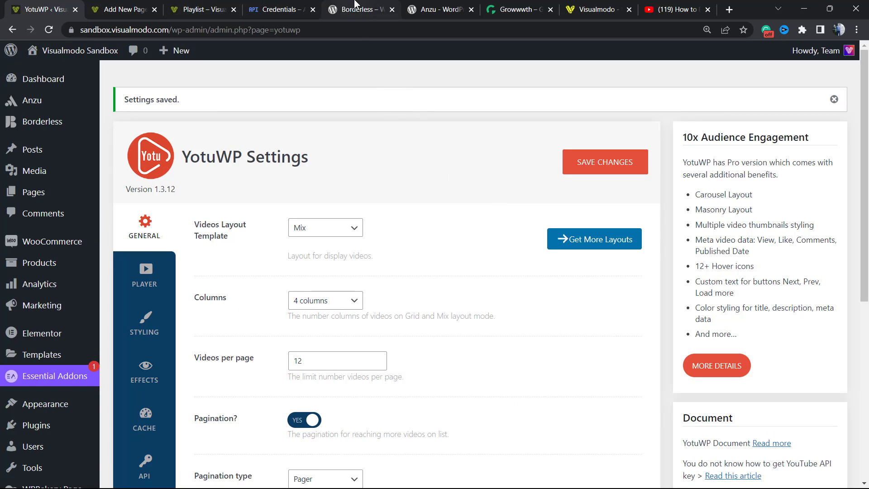
# View the Borderless plugin page on WordPress.org.
pyautogui.click(356, 7)
pyautogui.scroll(1, 216, 303)
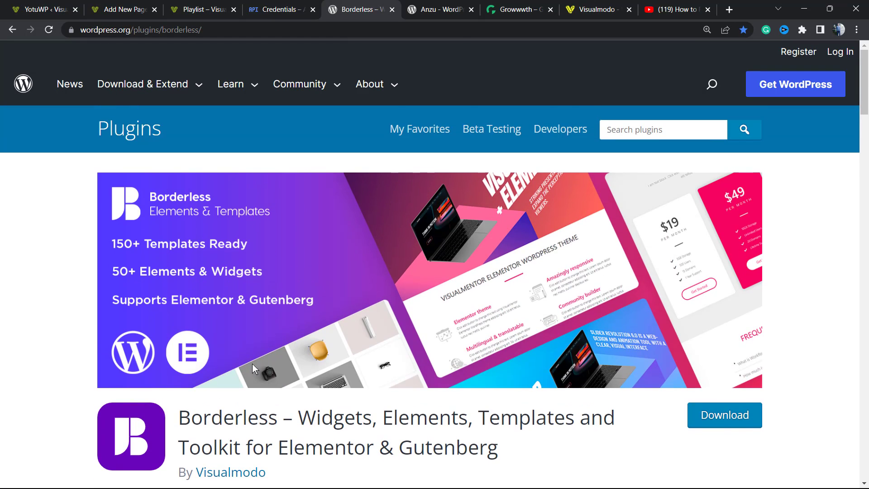
pyautogui.scroll(-1, 245, 384)
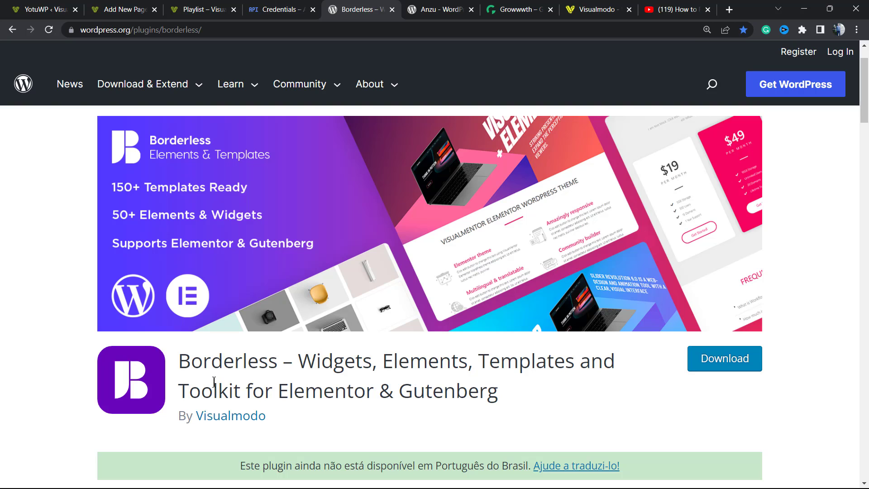
pyautogui.scroll(1, 208, 375)
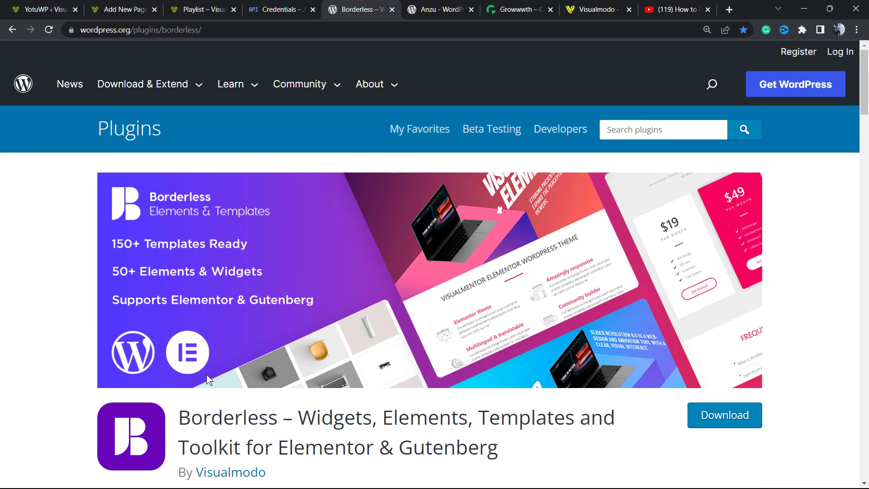
# Bring up Visualmodo's Anzu theme page, version 1.1.6, and select the Anzu title.
pyautogui.click(428, 9)
pyautogui.scroll(-1, 324, 199)
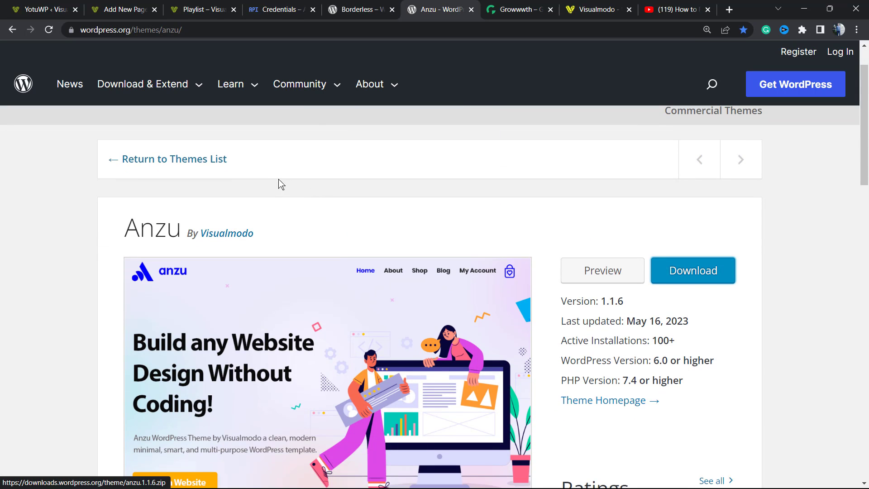
pyautogui.scroll(1, 274, 181)
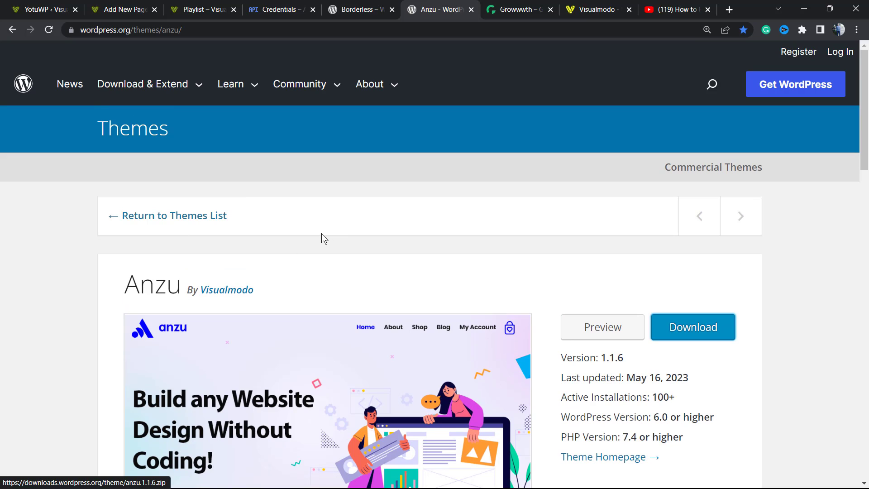
pyautogui.doubleClick(154, 283)
pyautogui.scroll(-3, 384, 256)
pyautogui.scroll(3, 378, 252)
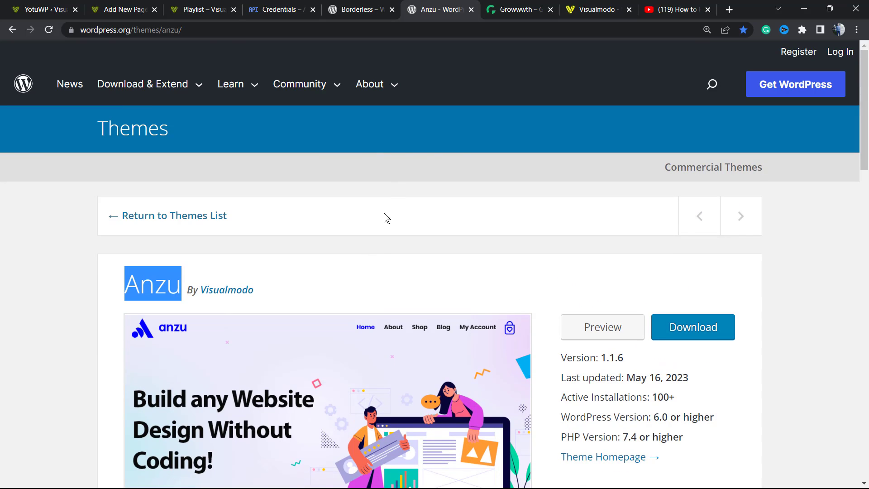
# Scroll through Growwwth's grid of guest-posting site cards, ending on the Visualmodo homepage.
pyautogui.click(488, 7)
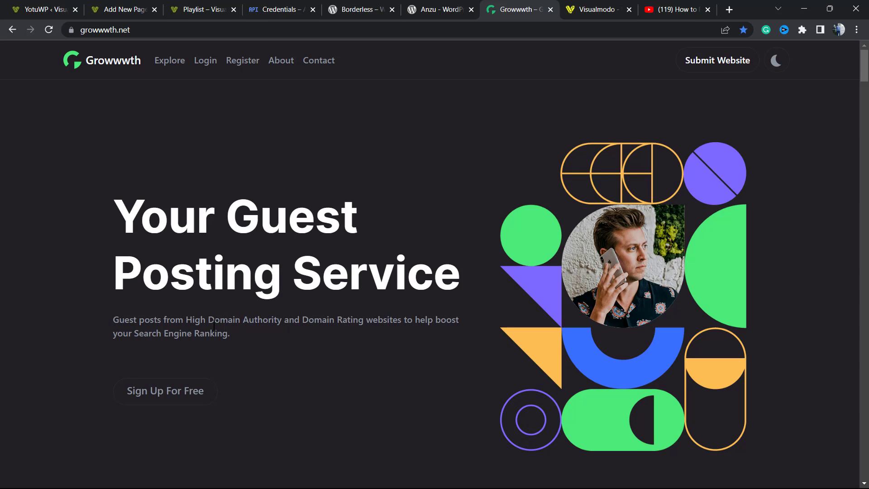
pyautogui.scroll(-10, 215, 340)
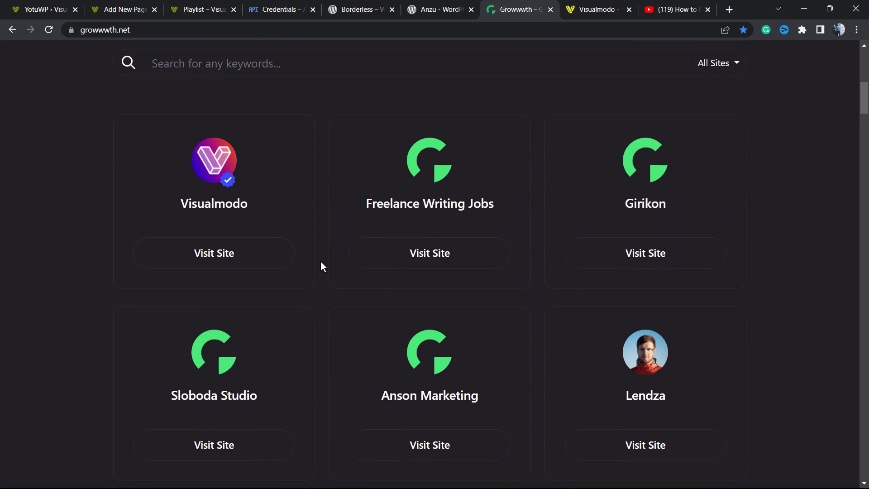
pyautogui.scroll(-5, 319, 263)
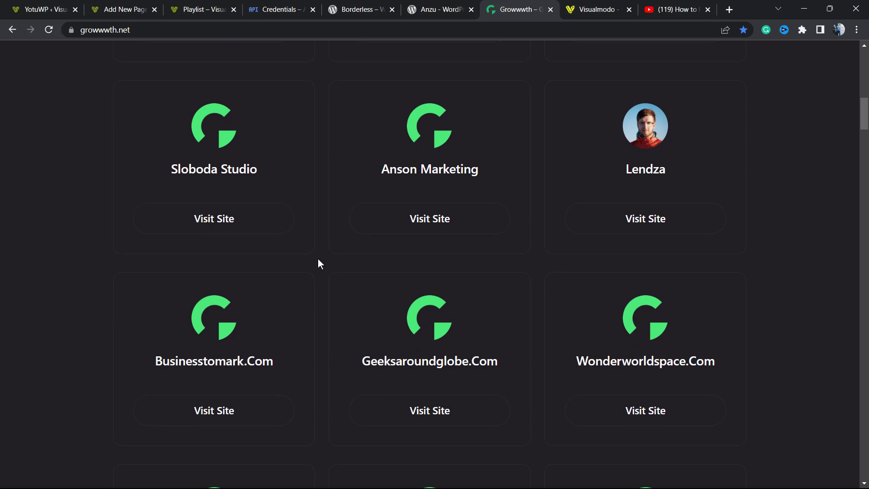
pyautogui.scroll(-11, 317, 260)
pyautogui.scroll(-5, 312, 260)
pyautogui.scroll(-6, 311, 259)
pyautogui.scroll(-17, 310, 260)
pyautogui.scroll(-20, 310, 260)
pyautogui.scroll(-7, 307, 263)
pyautogui.scroll(9, 303, 272)
pyautogui.scroll(-5, 317, 277)
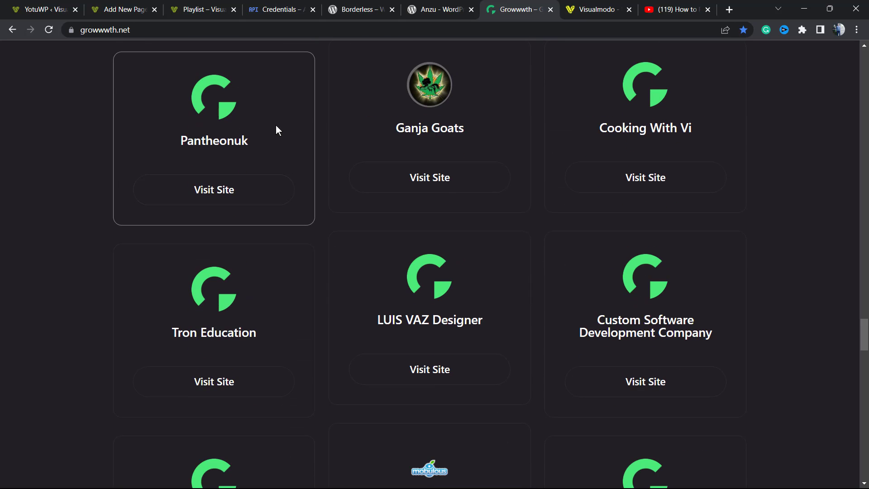
pyautogui.click(584, 7)
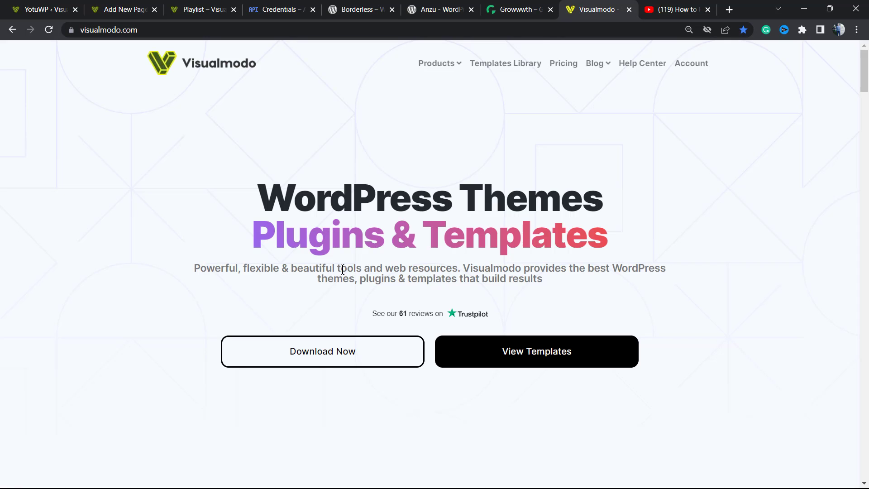
# Browse Visualmodo's Templates Library past Job Recruiter and Psychology to Dance School and Conference.
pyautogui.click(516, 66)
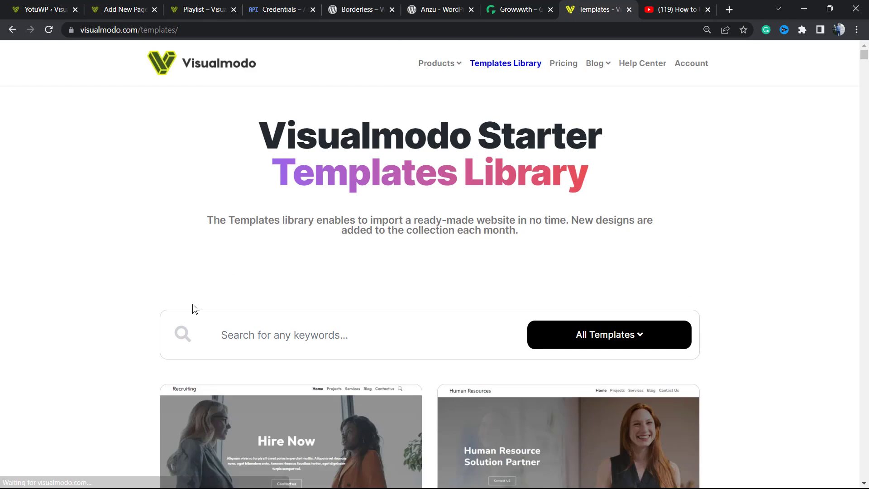
pyautogui.scroll(-3, 193, 304)
pyautogui.scroll(-13, 191, 302)
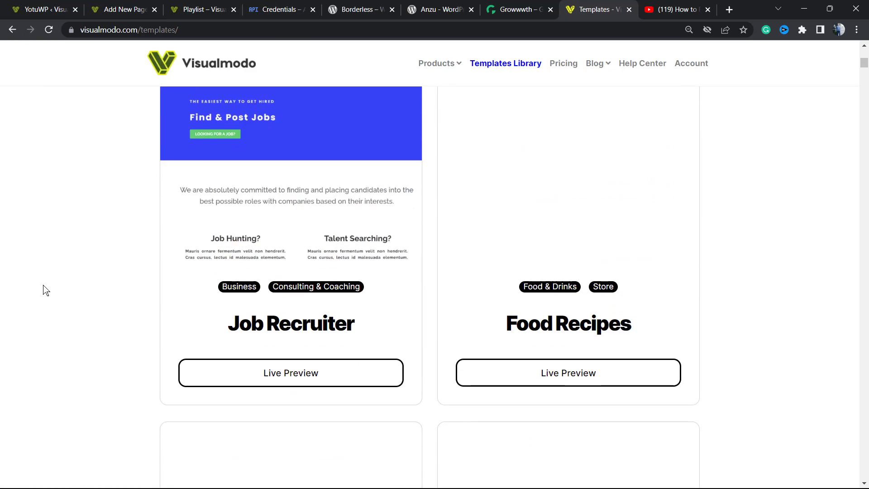
pyautogui.scroll(-10, 47, 288)
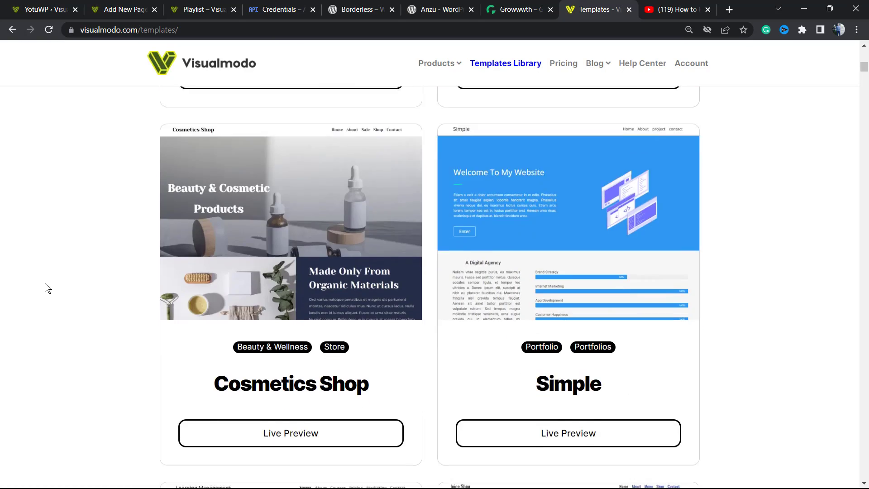
pyautogui.scroll(-19, 48, 288)
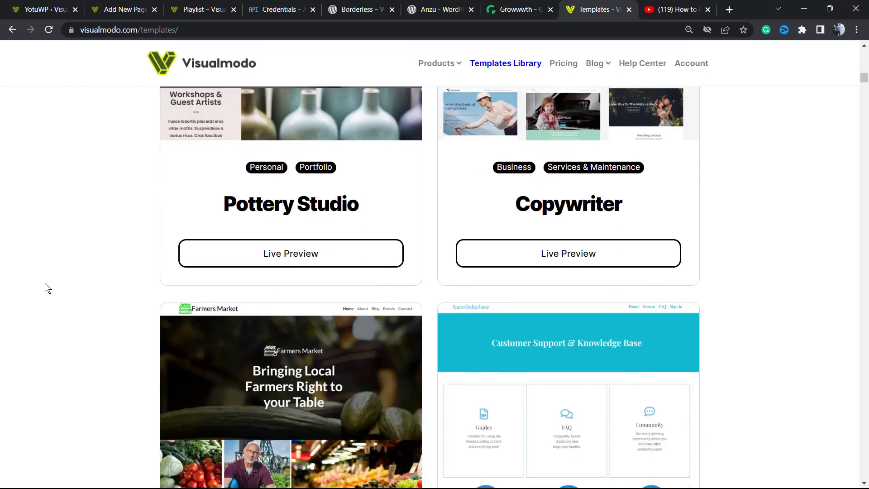
pyautogui.scroll(-20, 48, 288)
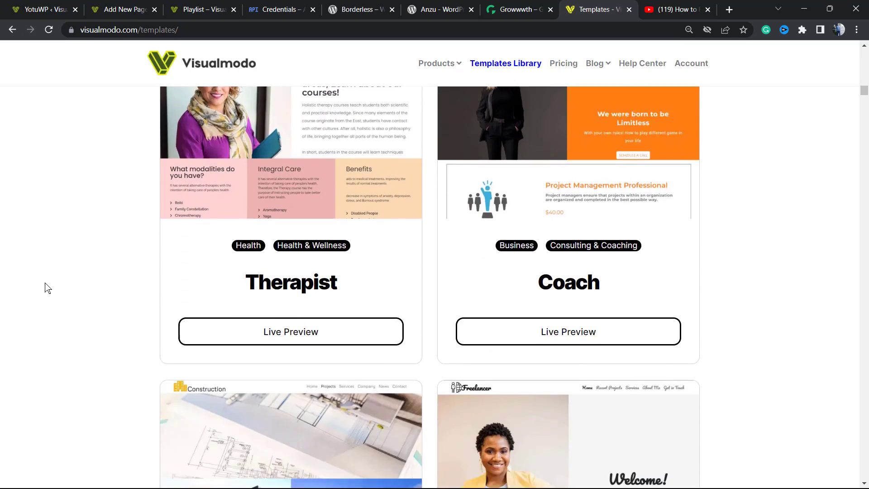
pyautogui.scroll(-11, 47, 288)
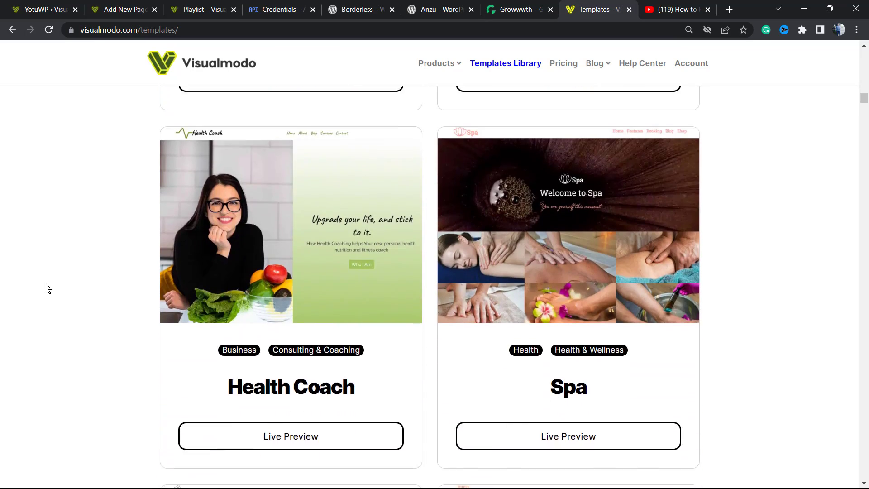
pyautogui.scroll(-16, 47, 288)
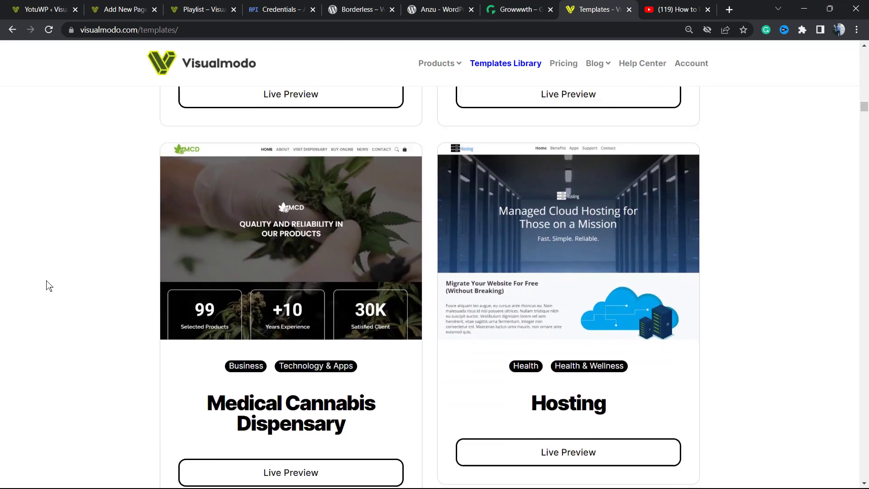
pyautogui.scroll(-17, 176, 285)
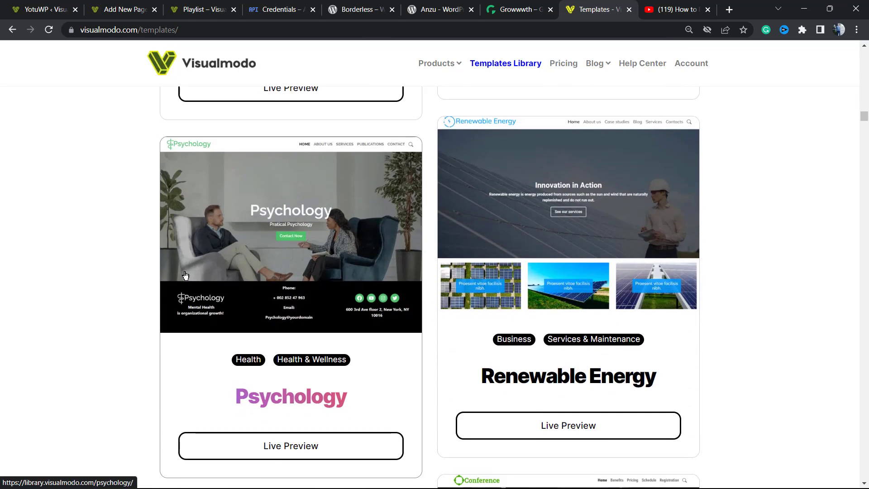
pyautogui.scroll(-9, 185, 274)
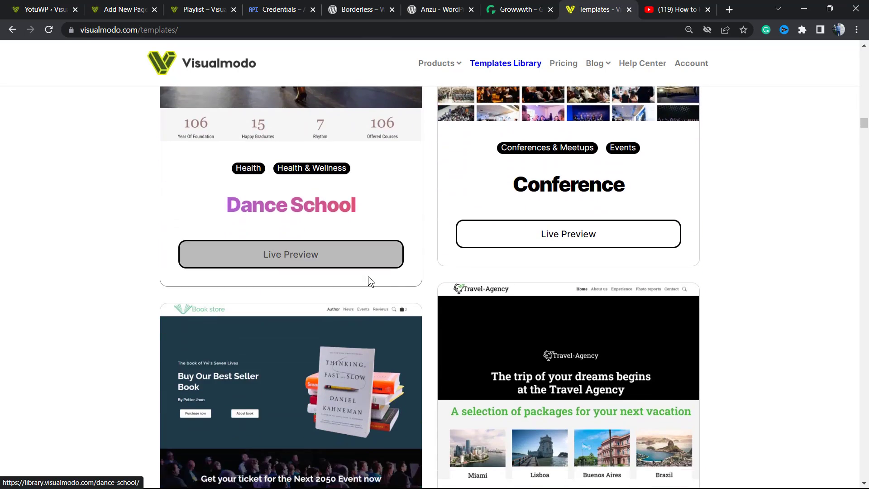